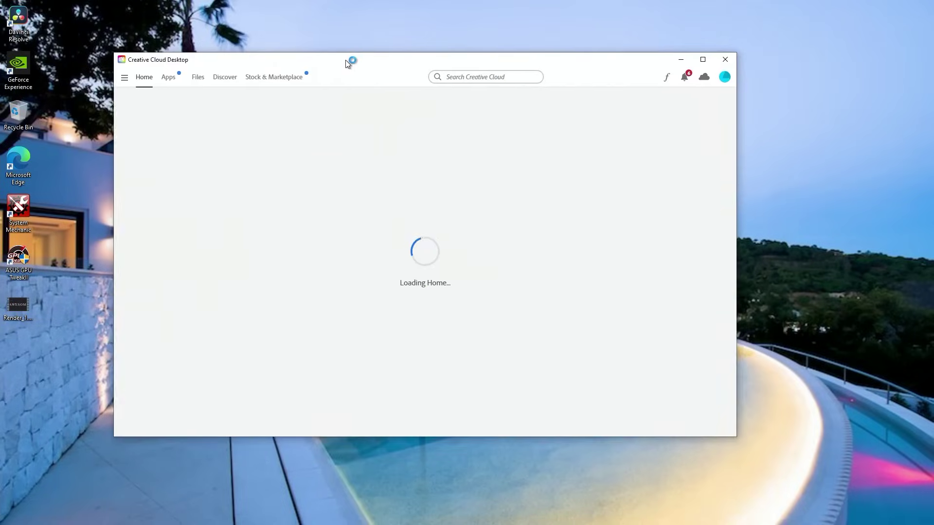
- Move the Creative Cloud Desktop window toward the screen centre while Home loads
drag(344, 60, 426, 82)
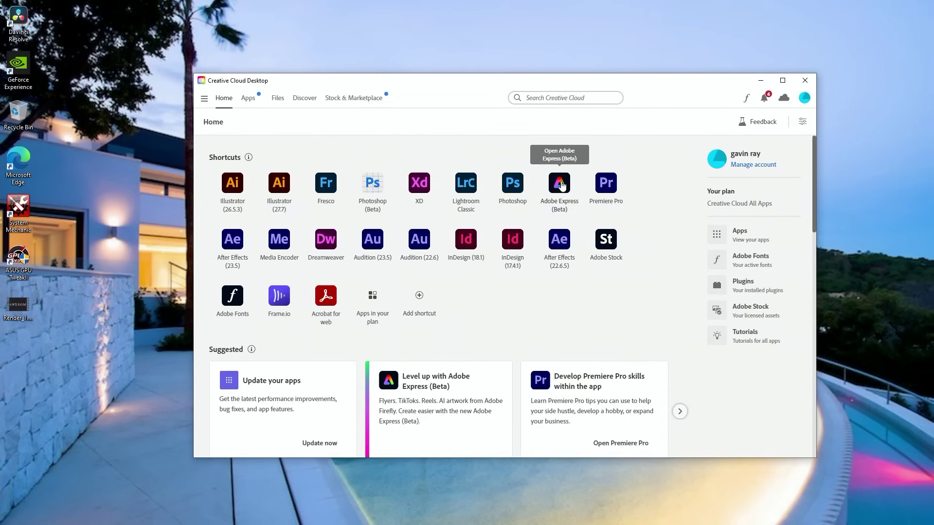
- Launch Adobe Express (Beta) from Creative Cloud and close the stray YouTube tab
click(560, 184)
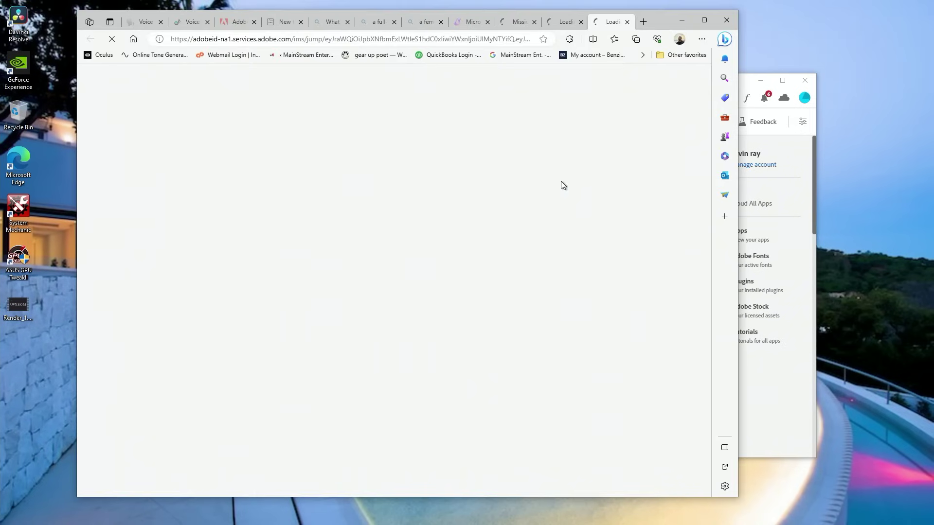
click(534, 23)
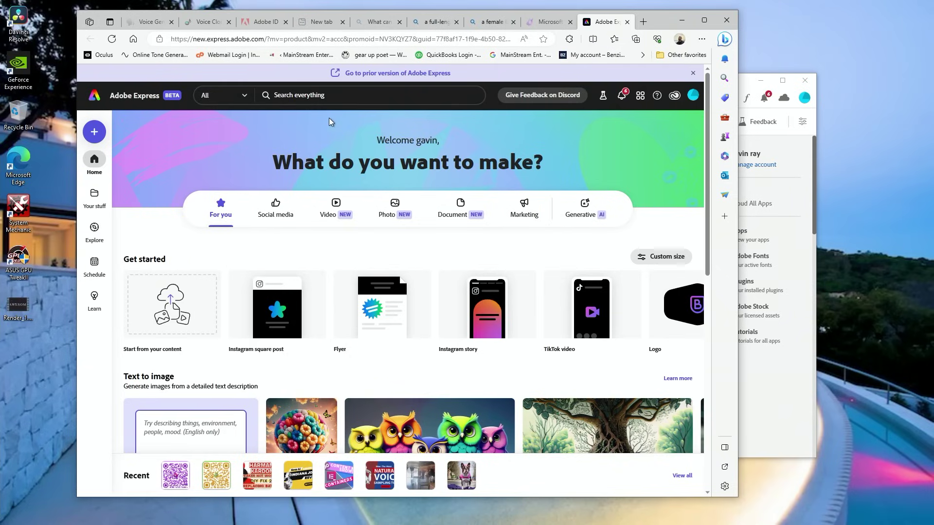
- Open the Generate QR code quick action from the create menu
click(95, 132)
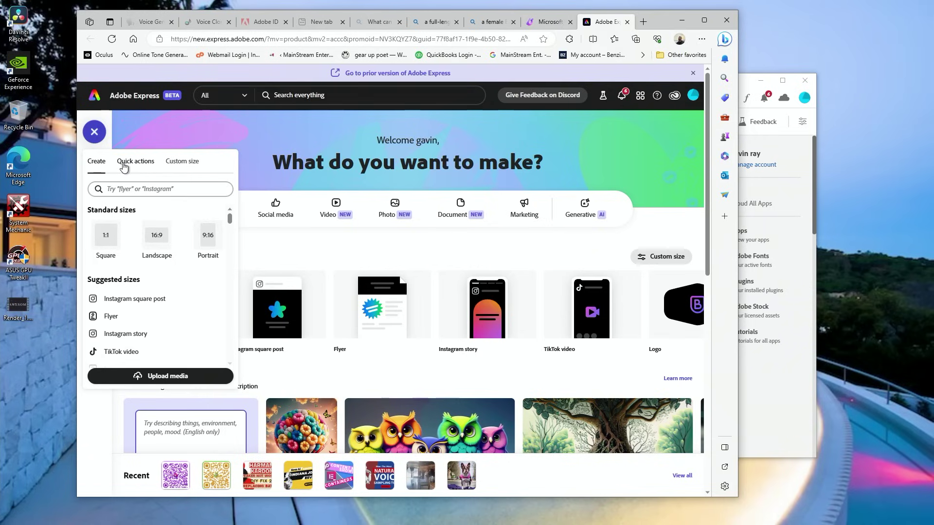
click(138, 165)
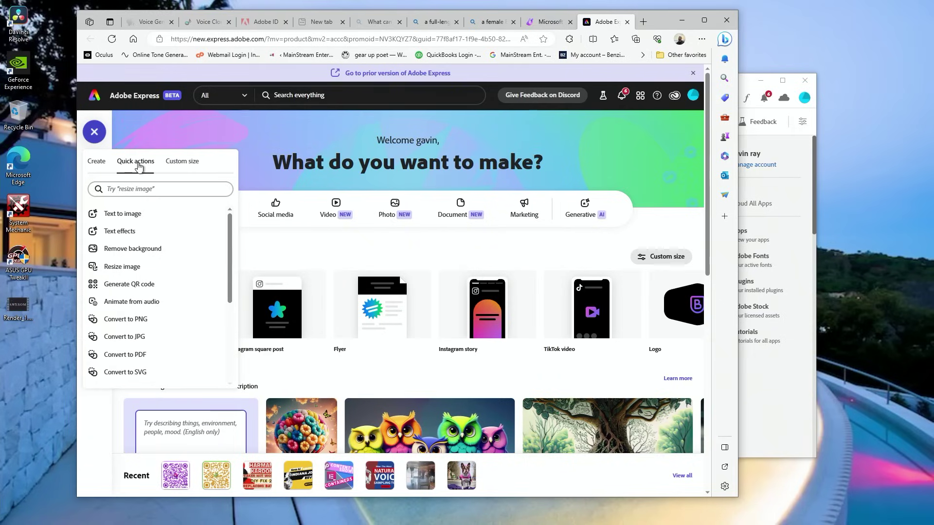
click(125, 285)
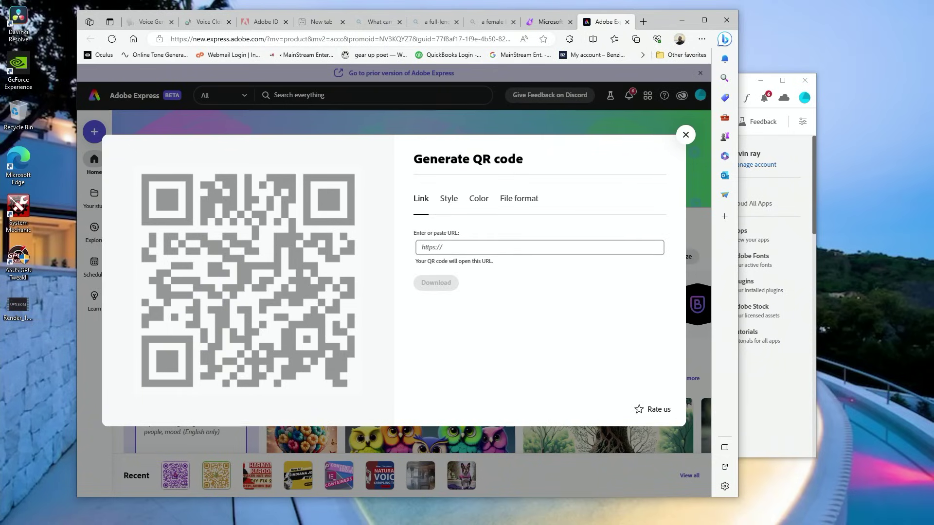
- Paste the Google review short link from the sheet into the QR code URL field
key(alt+Tab)
click(780, 123)
click(434, 248)
right_click(434, 249)
click(459, 324)
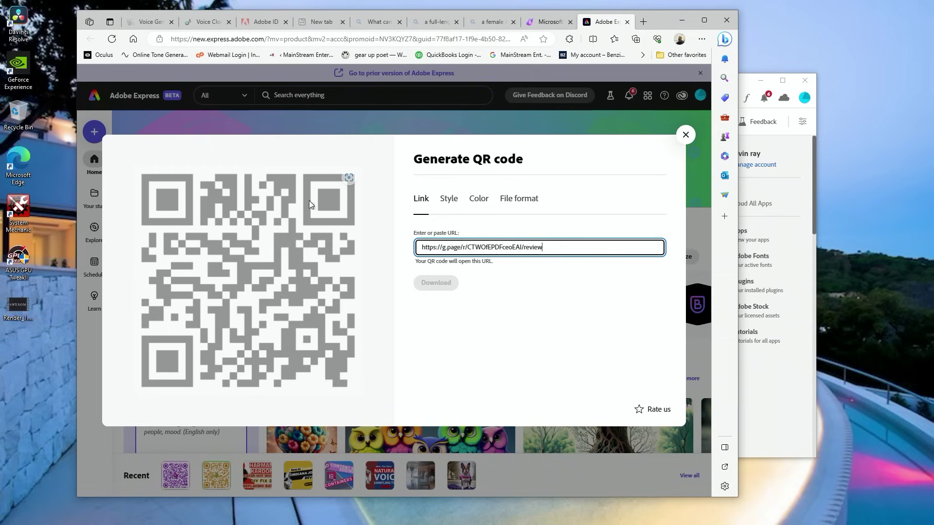
- Set the QR code dot style to circles in the Style options
click(448, 199)
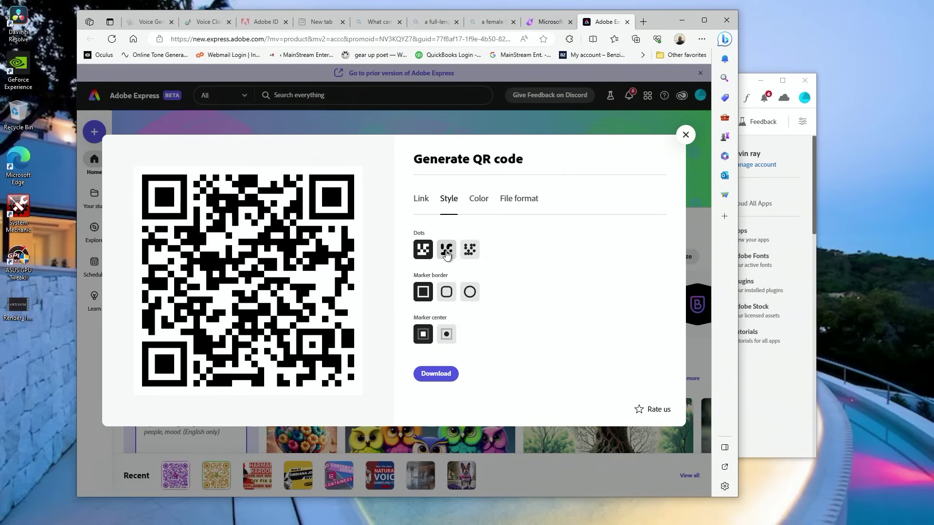
click(447, 251)
click(470, 250)
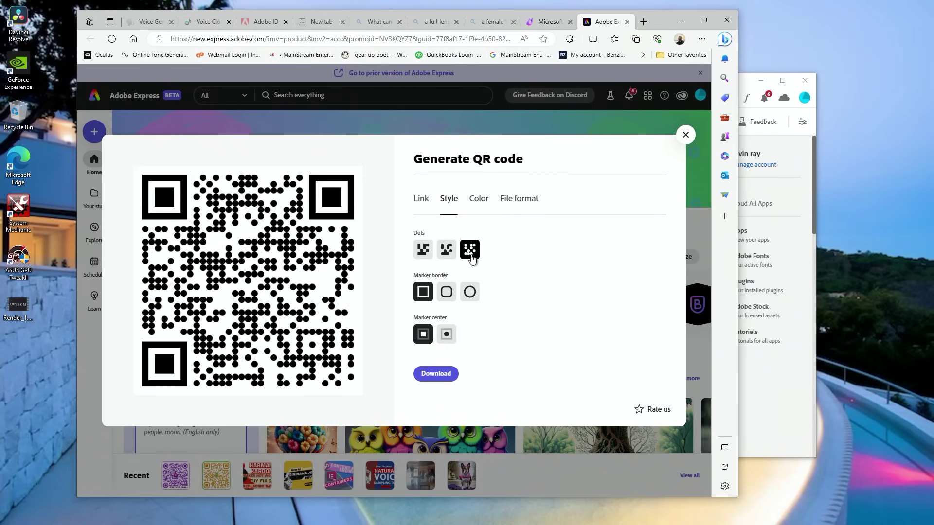
click(423, 251)
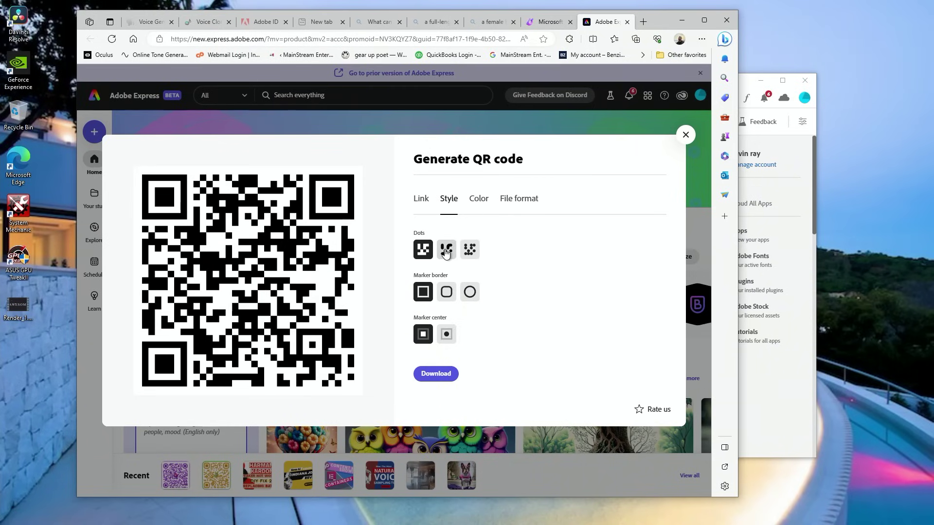
click(446, 252)
click(463, 257)
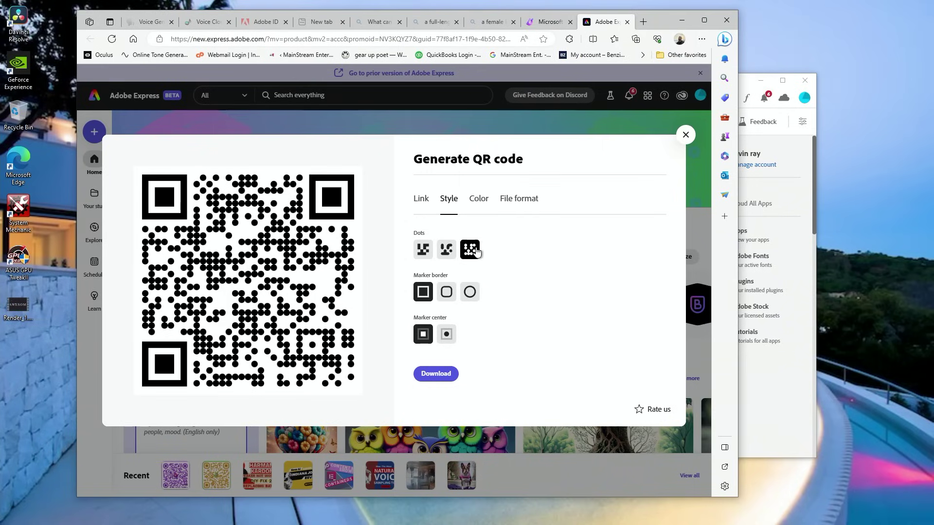
- Give the corner markers circular borders and confirm PNG as the file format
click(447, 334)
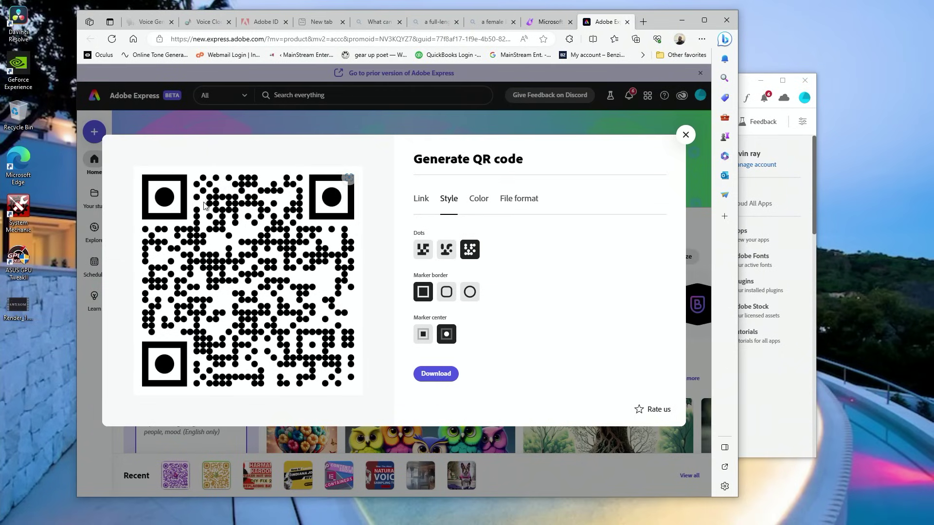
click(422, 334)
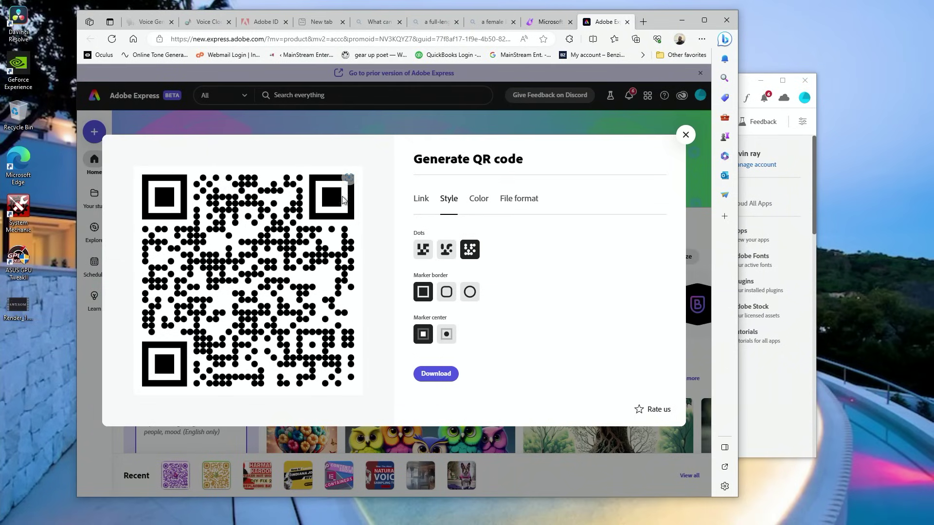
click(446, 292)
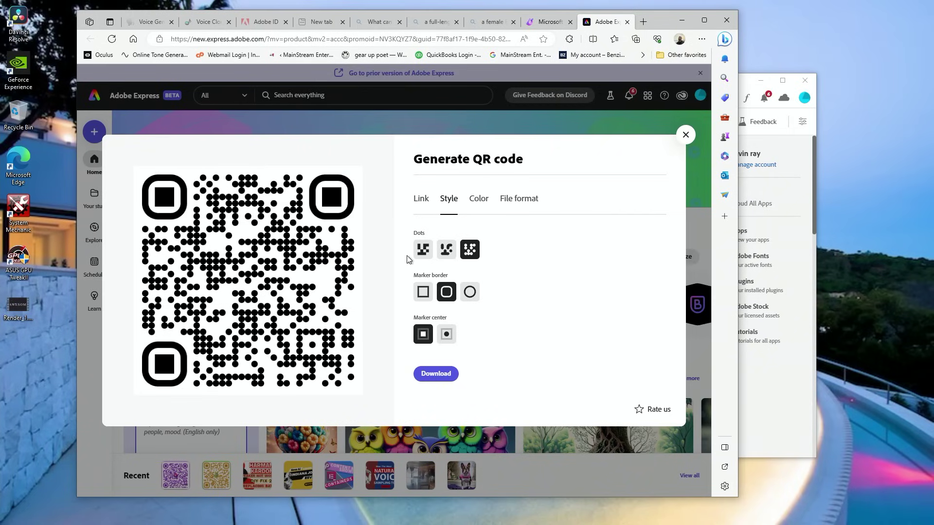
click(470, 292)
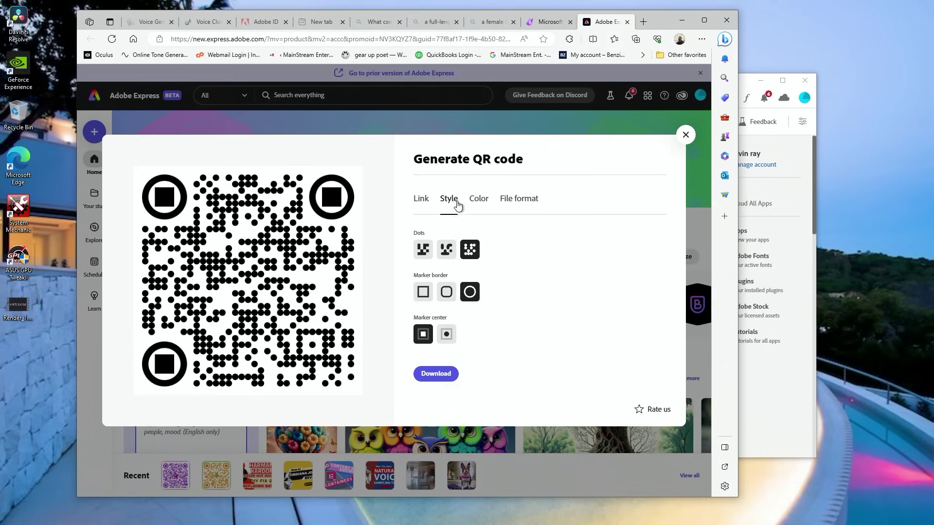
click(517, 204)
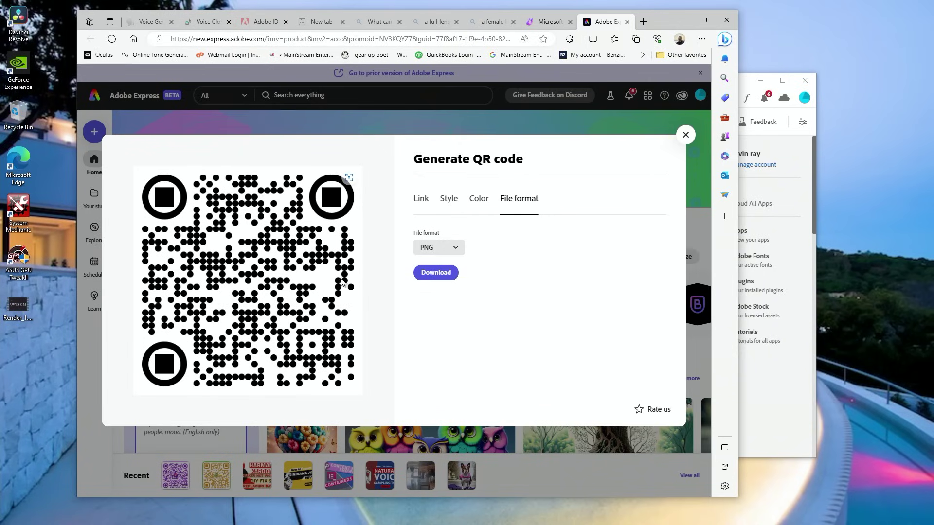
- Set the corner markers to dot centres with rounded-square borders
click(448, 199)
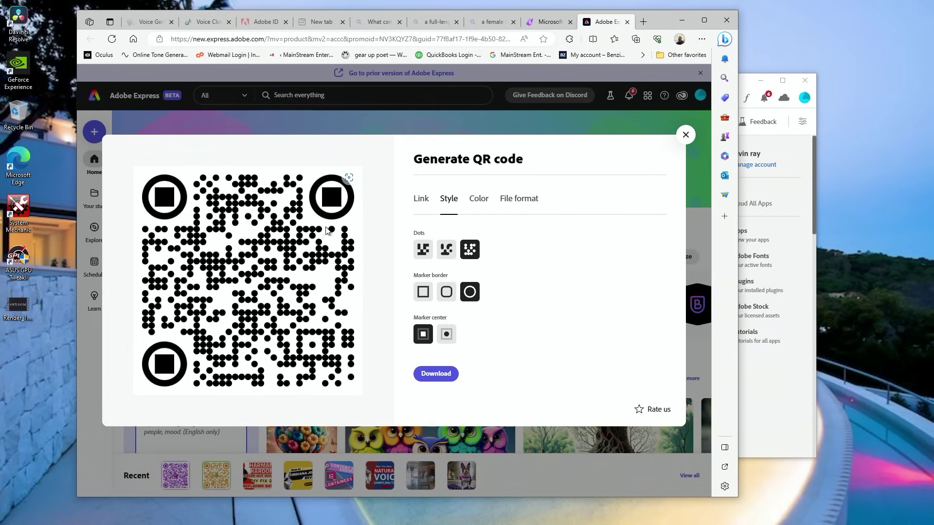
click(446, 334)
click(446, 292)
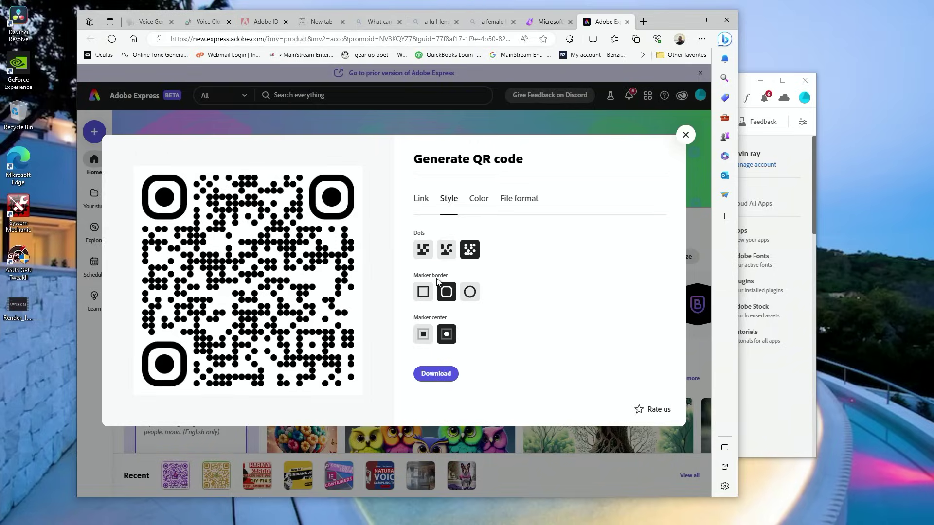
- Save the QR code as google reviews-qr-code.png in Desktop > new QR codes plain, then close the generator
click(438, 377)
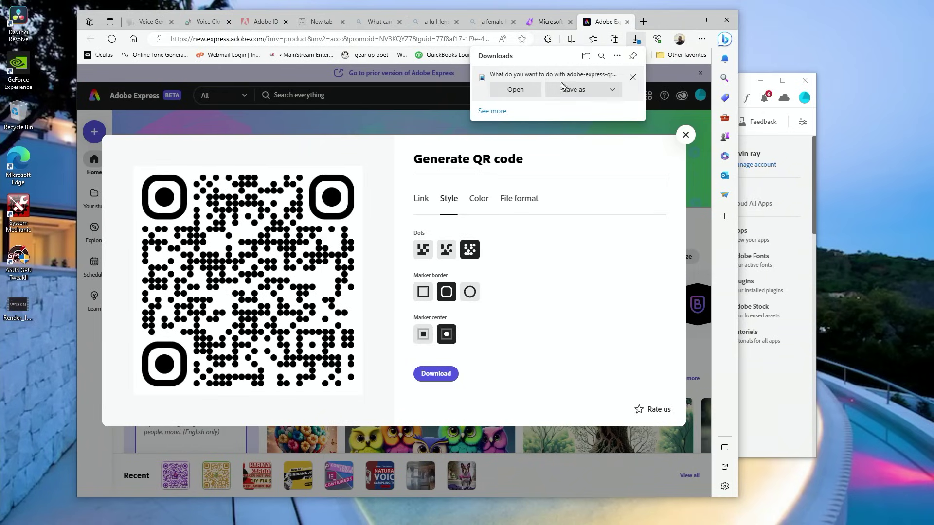
click(577, 88)
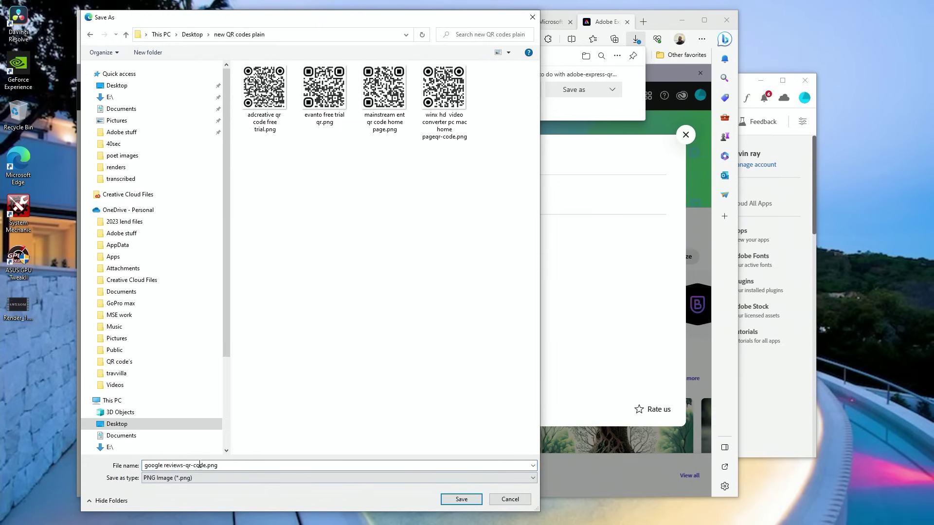
click(476, 499)
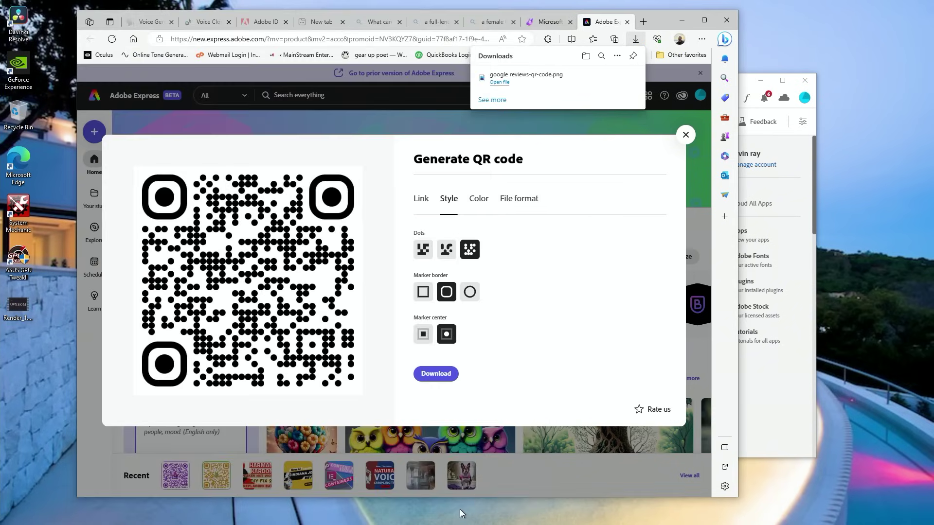
click(684, 137)
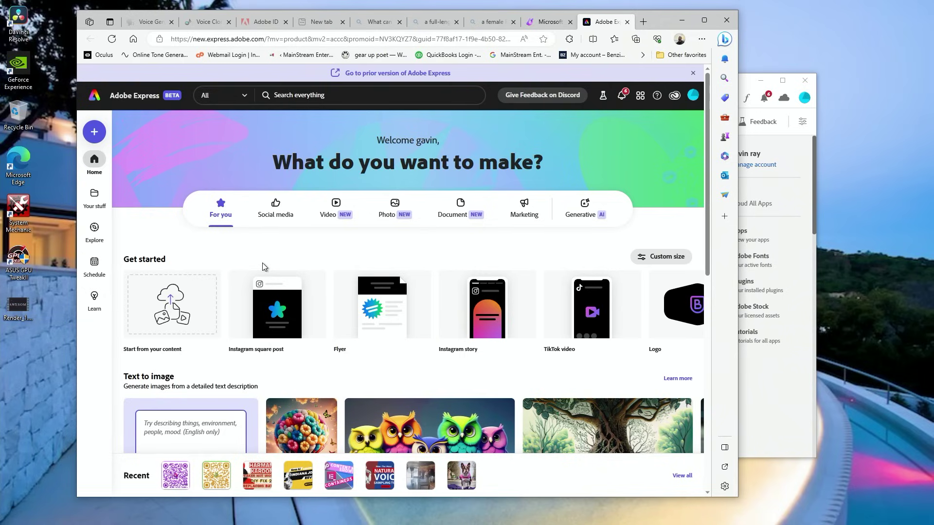
- Create a square 1:1 design and upload google reviews-qr-code.png into it
click(94, 131)
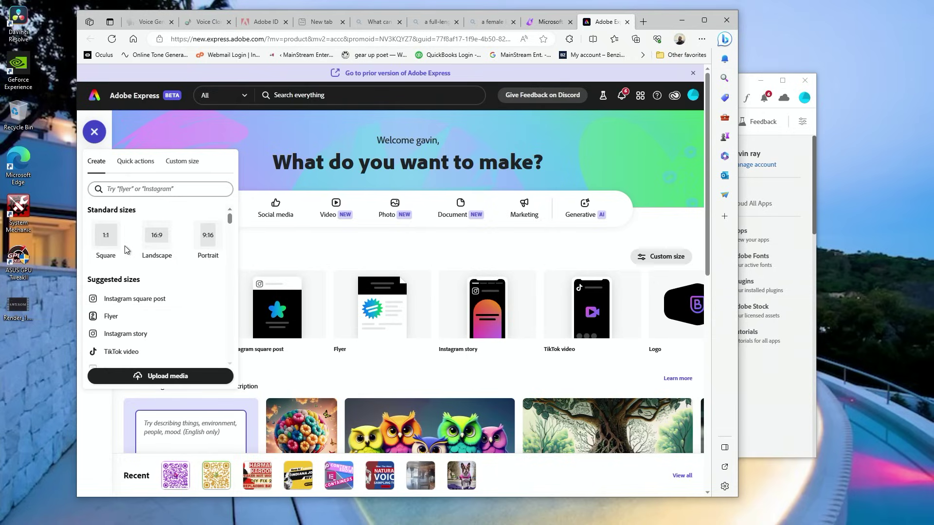
click(108, 241)
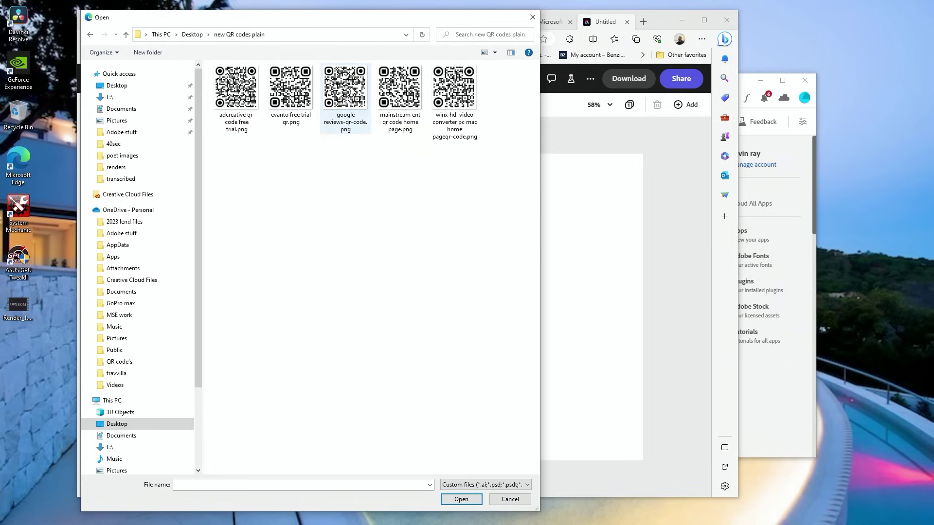
click(352, 91)
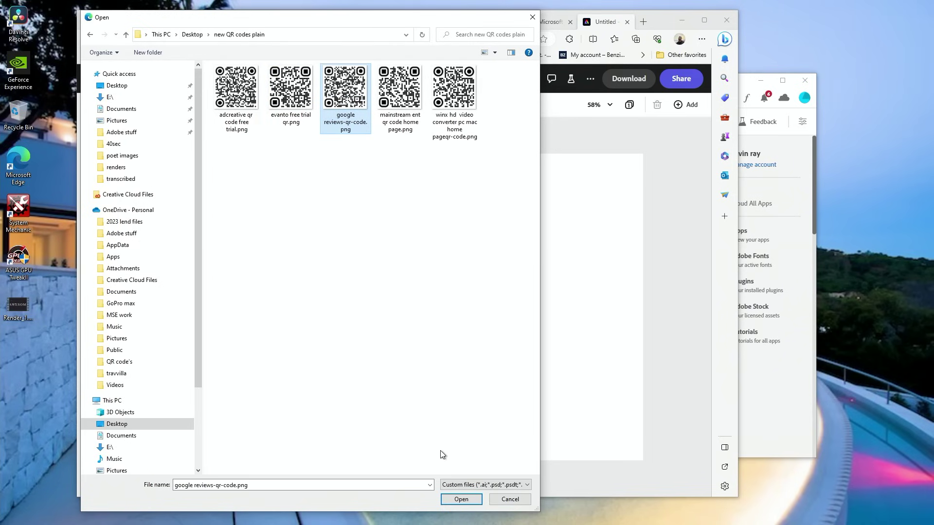
click(467, 499)
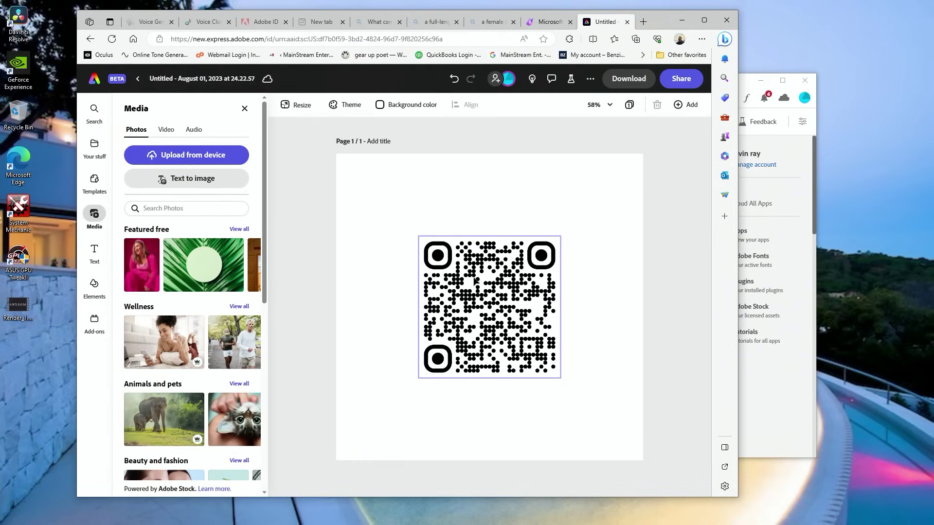
- Drag the QR code's corners outward until it nearly fills the square page
click(479, 296)
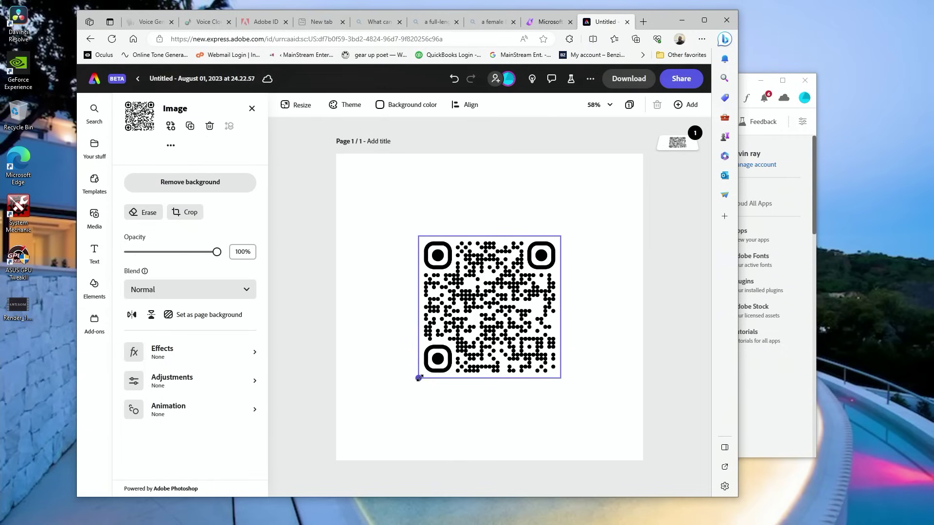
drag(419, 377, 366, 430)
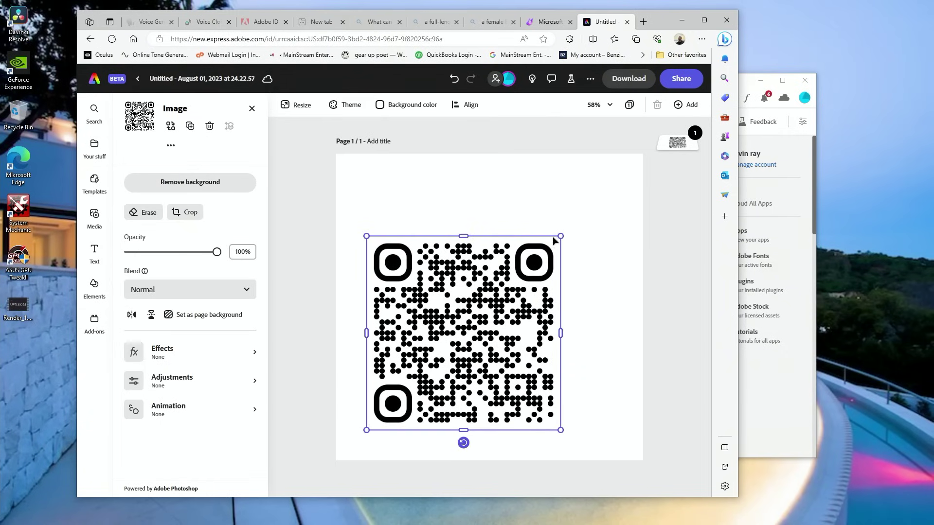
drag(560, 236, 643, 182)
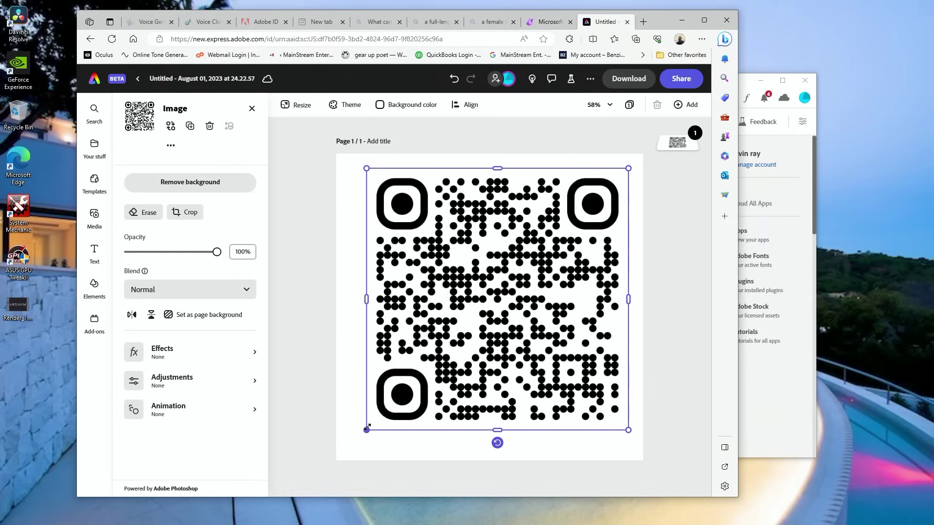
drag(367, 429, 351, 446)
click(254, 359)
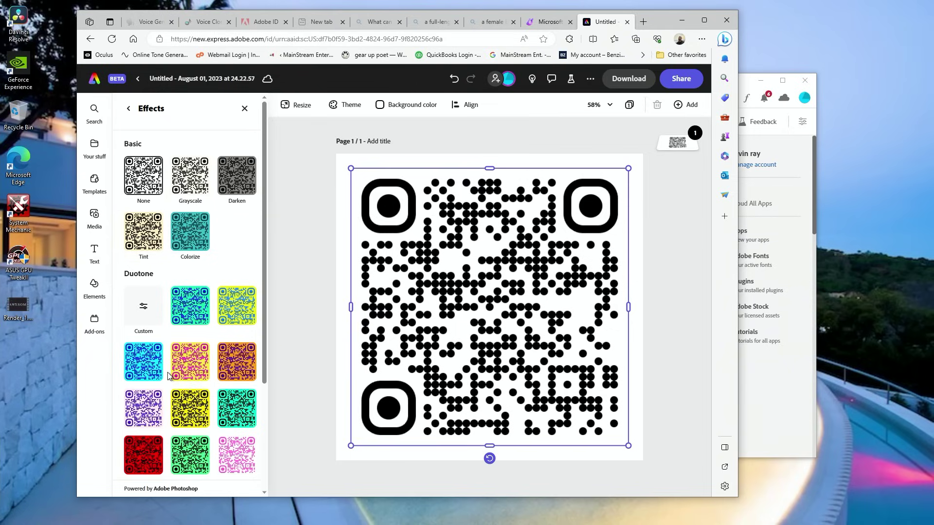
- Apply a custom Duotone with white highlights and a blue shadow colour
click(146, 315)
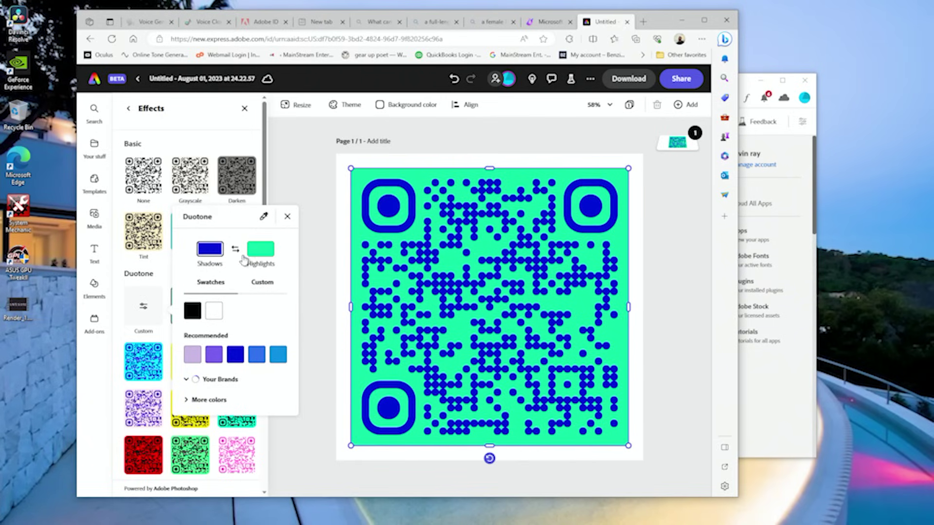
click(260, 249)
click(214, 312)
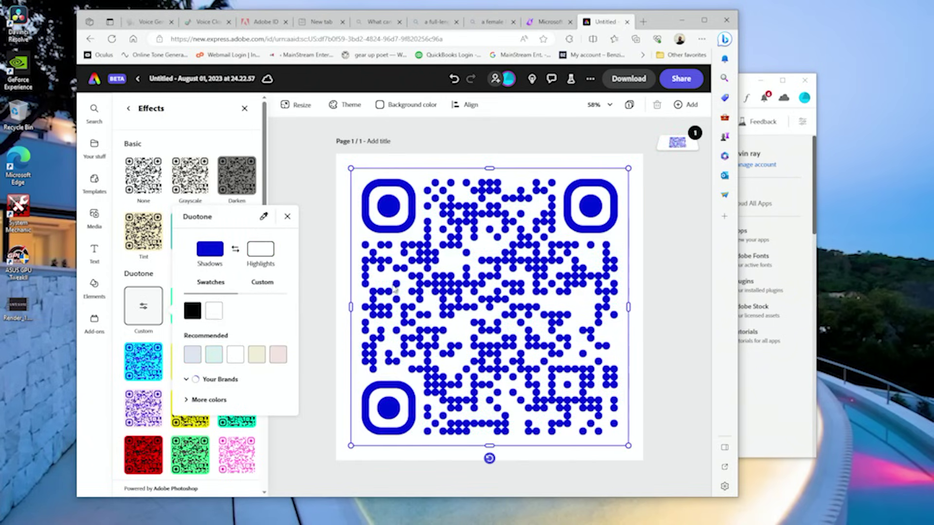
click(209, 249)
click(278, 355)
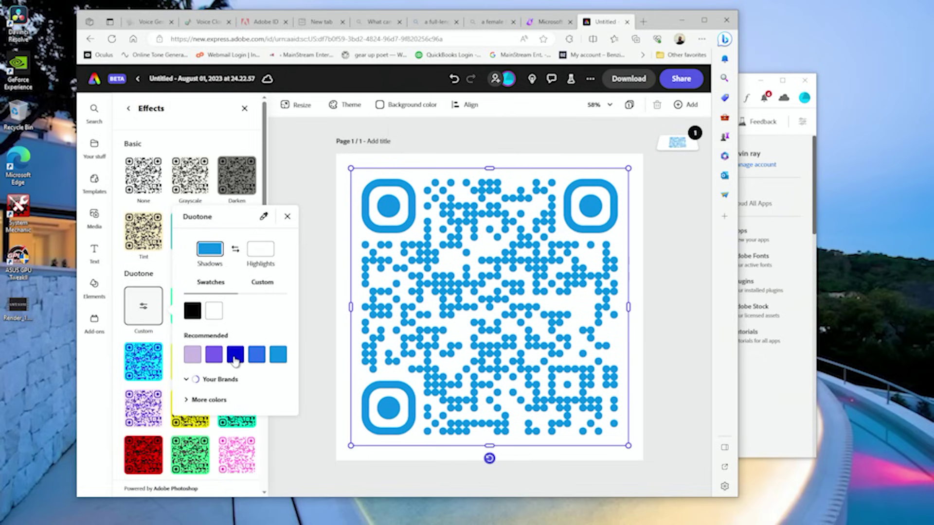
click(235, 359)
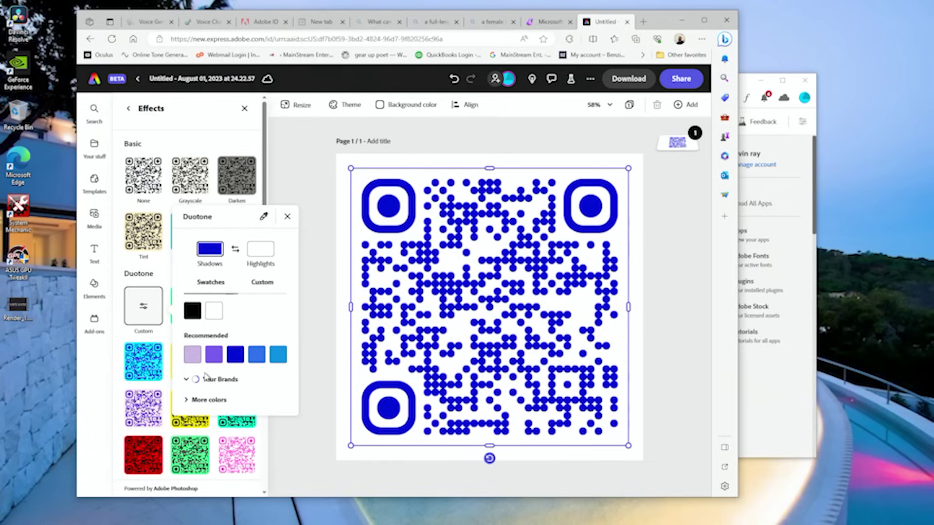
- Set the duotone shadows to navy #1C30A3 from More colors and close the panel
click(194, 401)
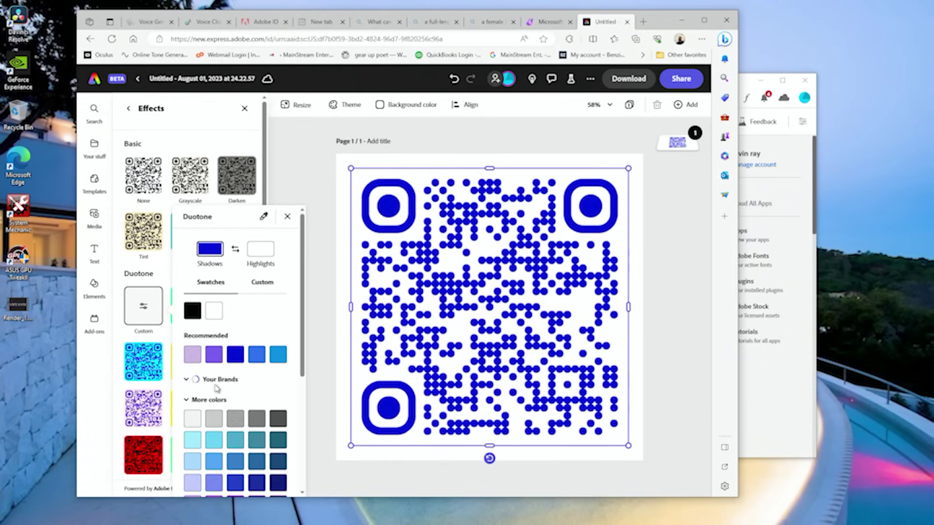
scroll(217, 389, down, 5)
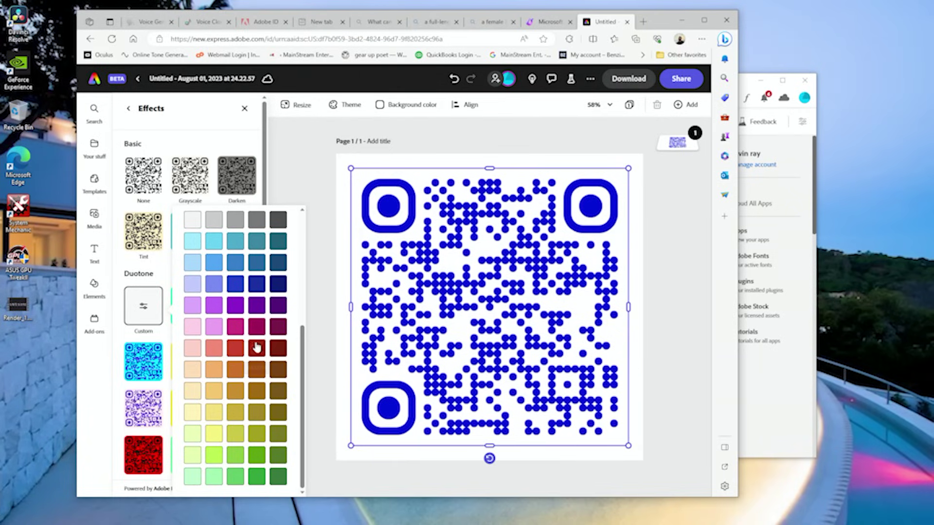
click(257, 326)
click(258, 306)
click(257, 284)
click(257, 262)
scroll(262, 428, up, 5)
click(278, 415)
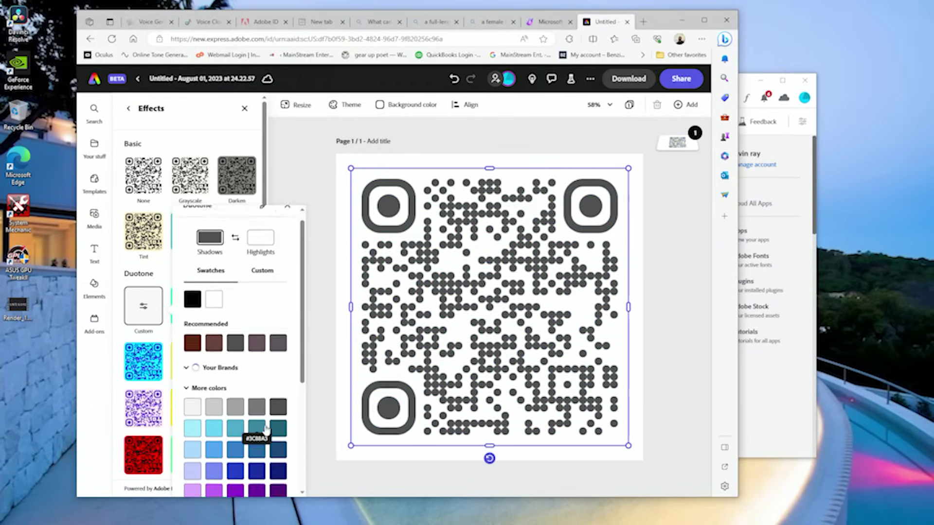
scroll(266, 429, down, 5)
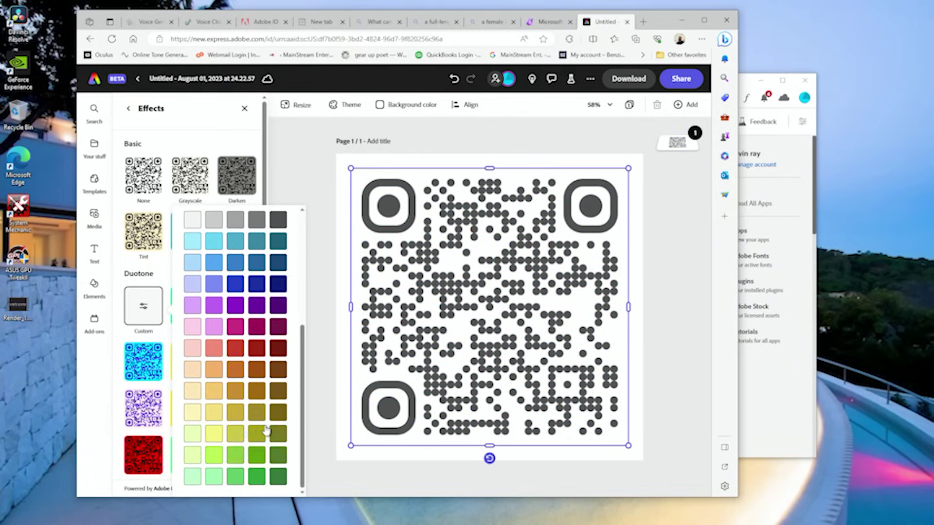
click(262, 288)
click(269, 365)
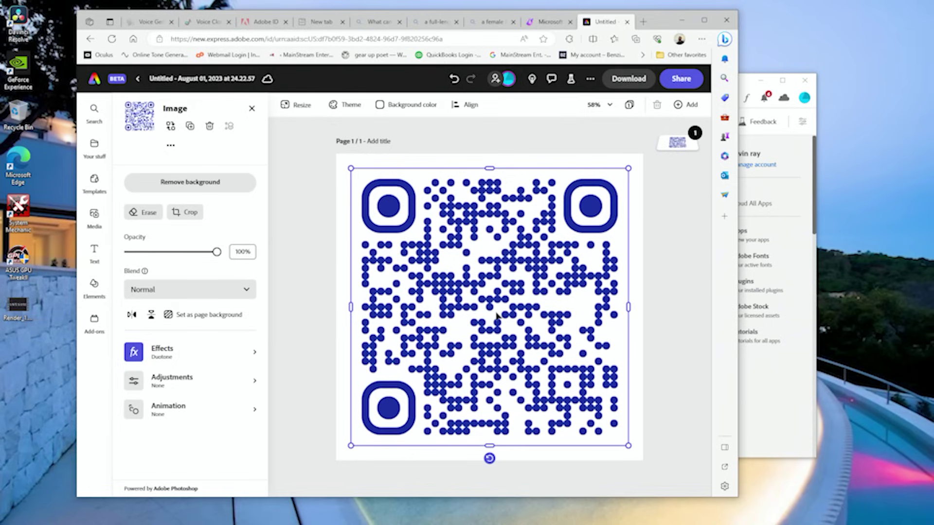
- Upload the ME logo from the mse new logo web folder and centre it on the QR code
click(94, 215)
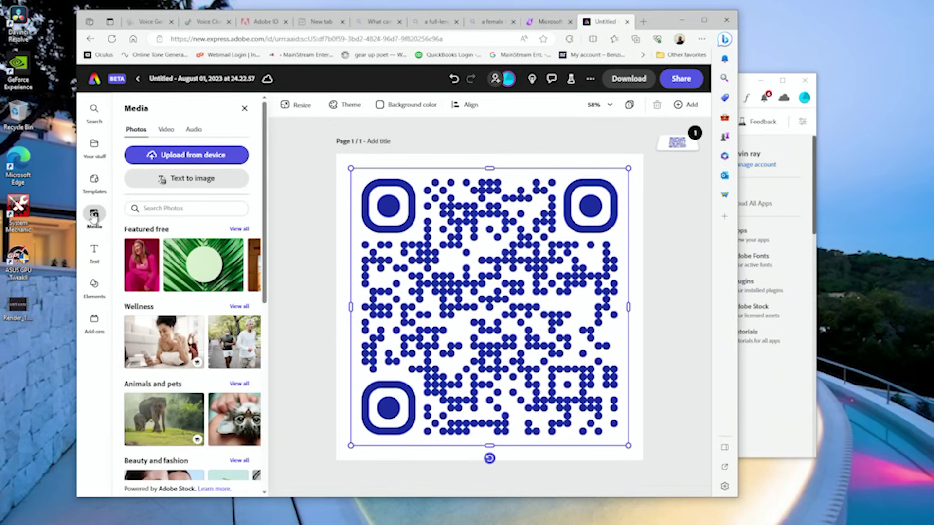
click(156, 155)
double_click(502, 141)
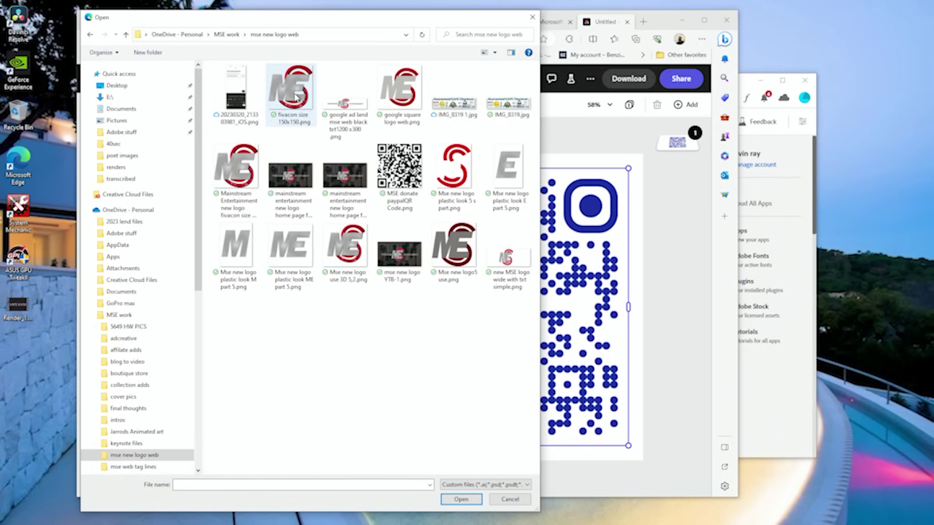
double_click(402, 93)
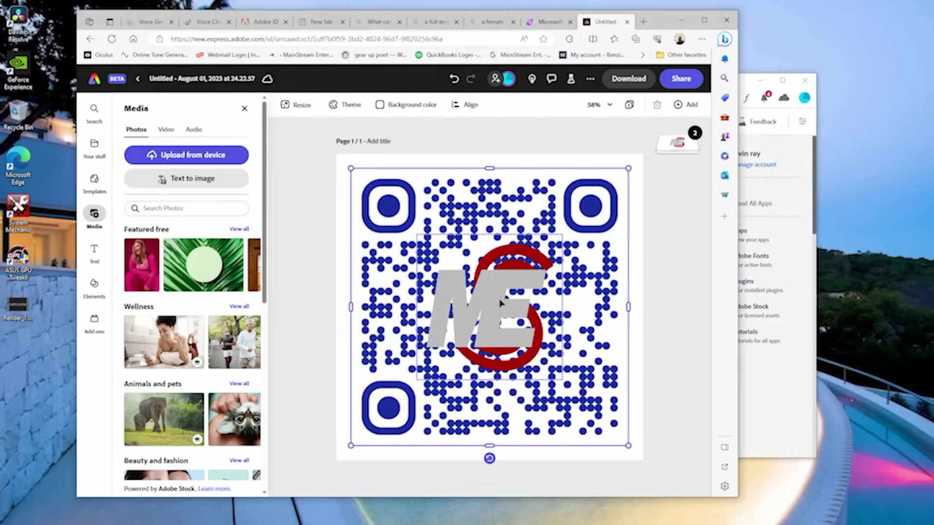
mouse_move(500, 303)
mouse_down()
mouse_move(490, 309)
mouse_move(486, 290)
mouse_move(497, 290)
mouse_move(490, 306)
mouse_up()
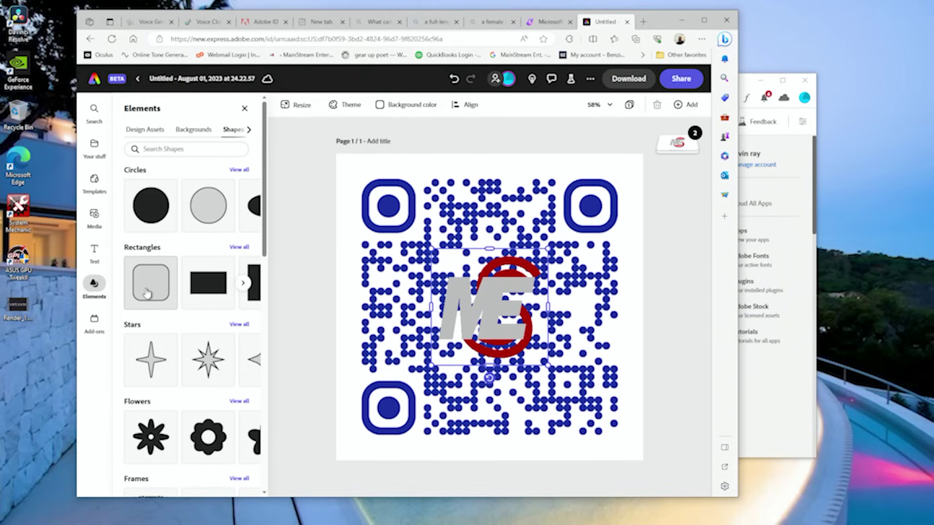
- Add a rounded rectangle shape to the page and fill it white
drag(147, 294, 466, 307)
click(471, 306)
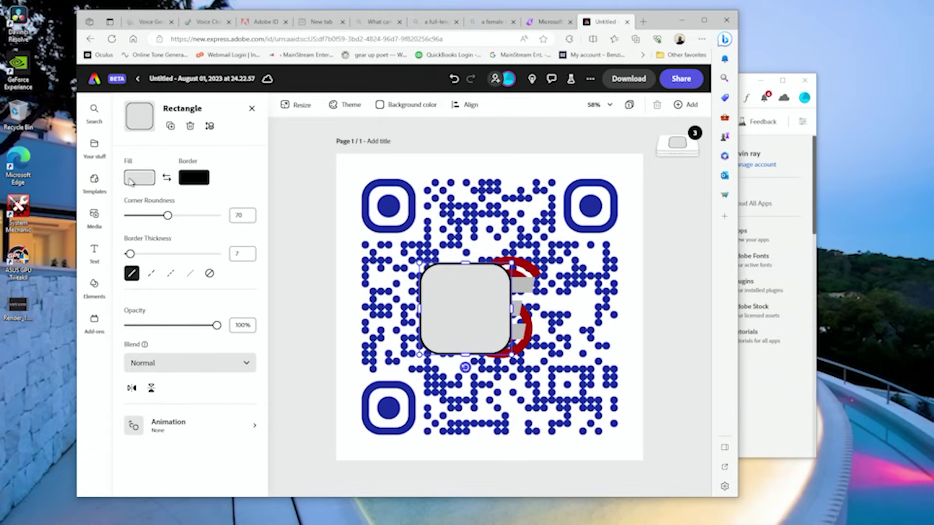
click(131, 180)
click(201, 163)
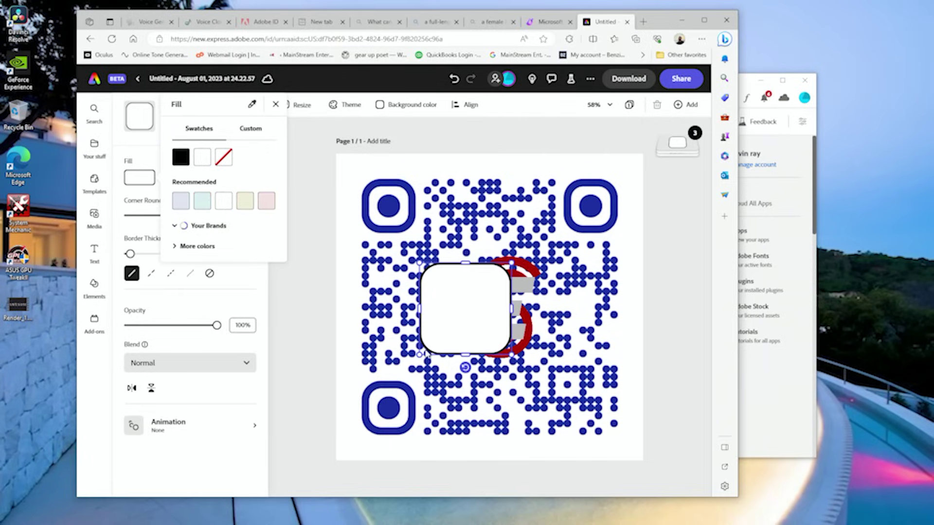
- Stretch the rectangle's corners and edges so it covers the whole page
drag(421, 354, 335, 451)
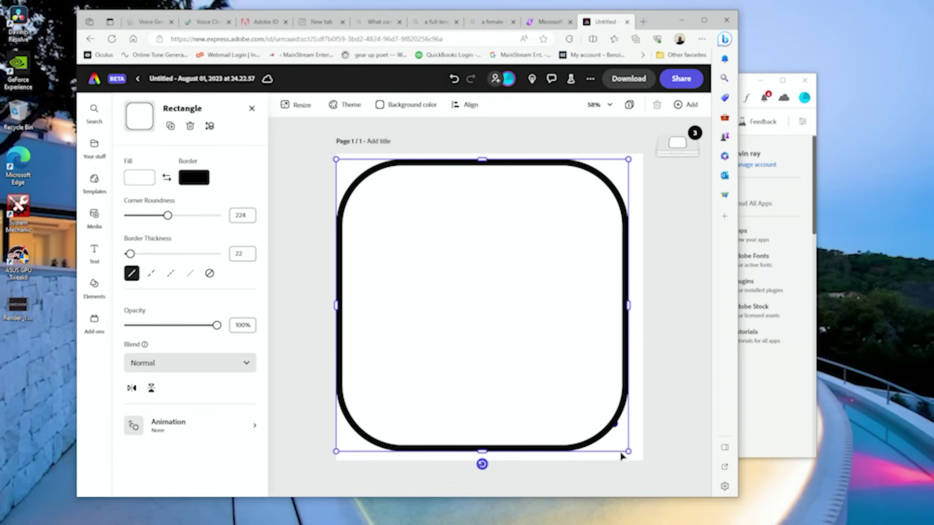
drag(628, 449, 647, 461)
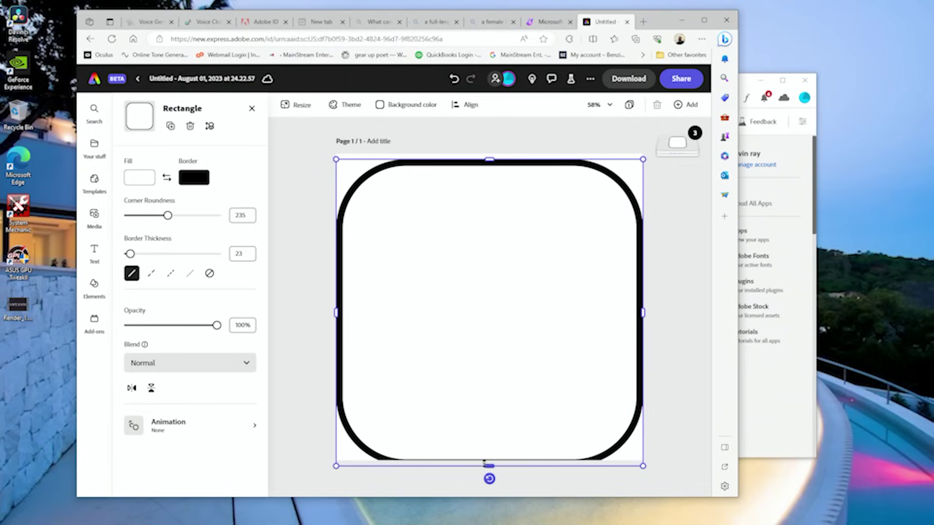
drag(489, 466, 490, 461)
drag(488, 162, 489, 155)
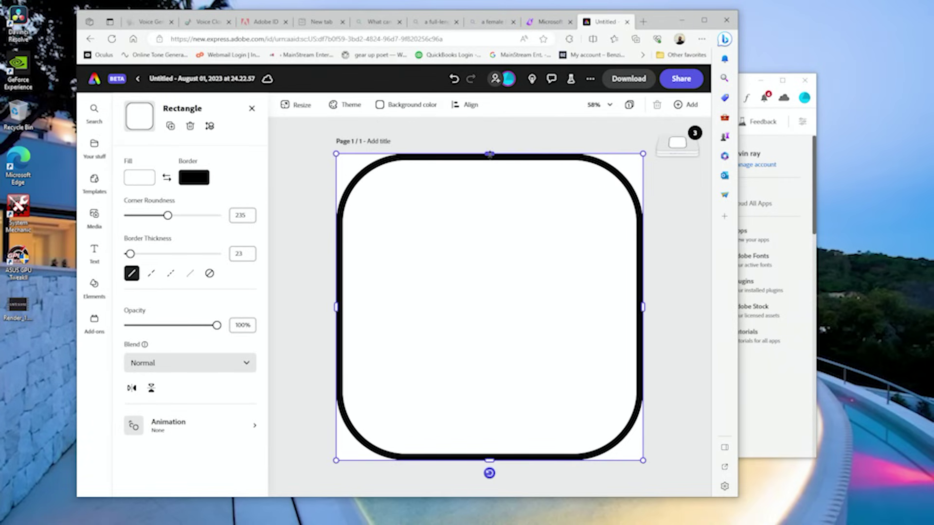
- Send the rectangle behind the QR code and logo, and lower its corner roundness to 98
click(677, 144)
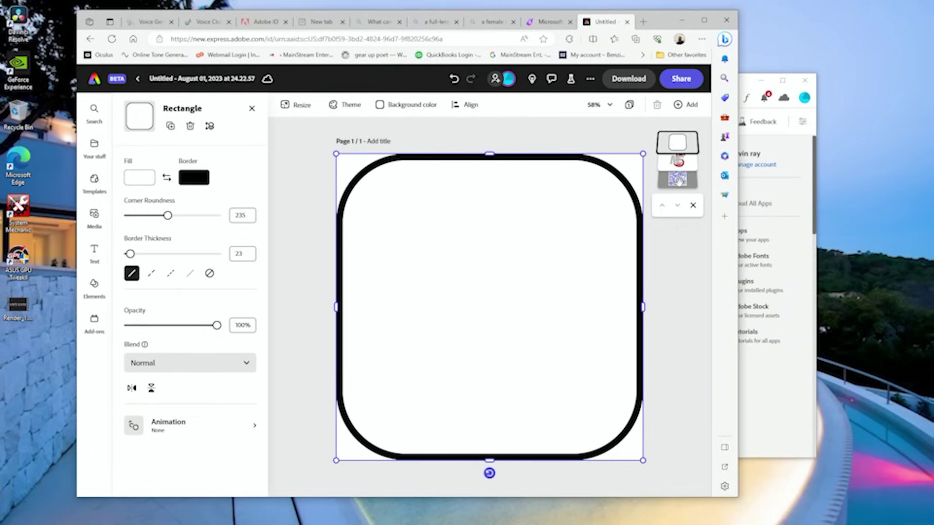
click(210, 126)
click(210, 195)
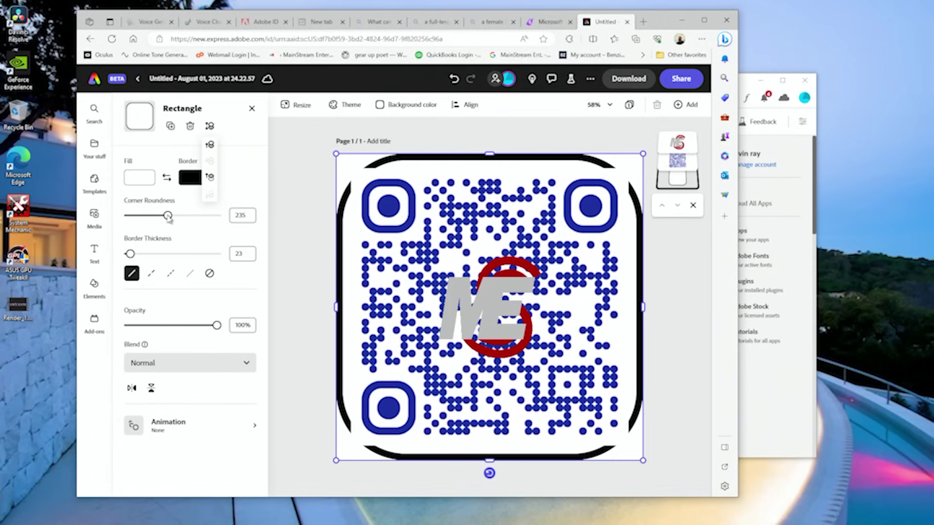
drag(167, 216, 144, 217)
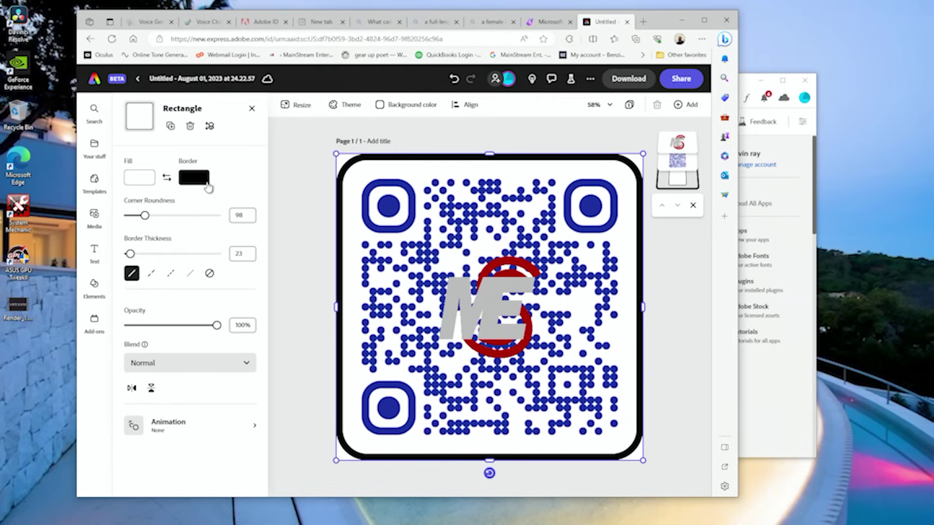
- Set the frame's border to the logo's red ring colour (#AE0100) with the eyedropper
click(194, 179)
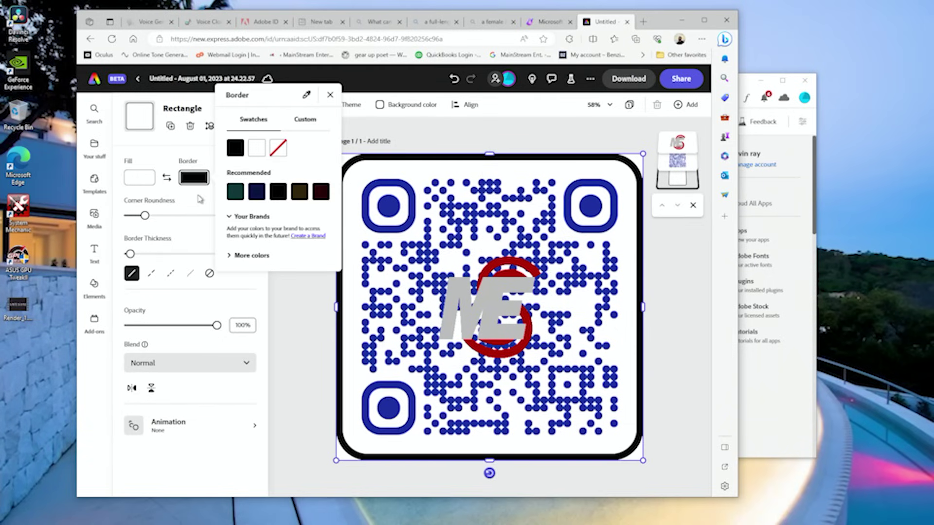
click(303, 123)
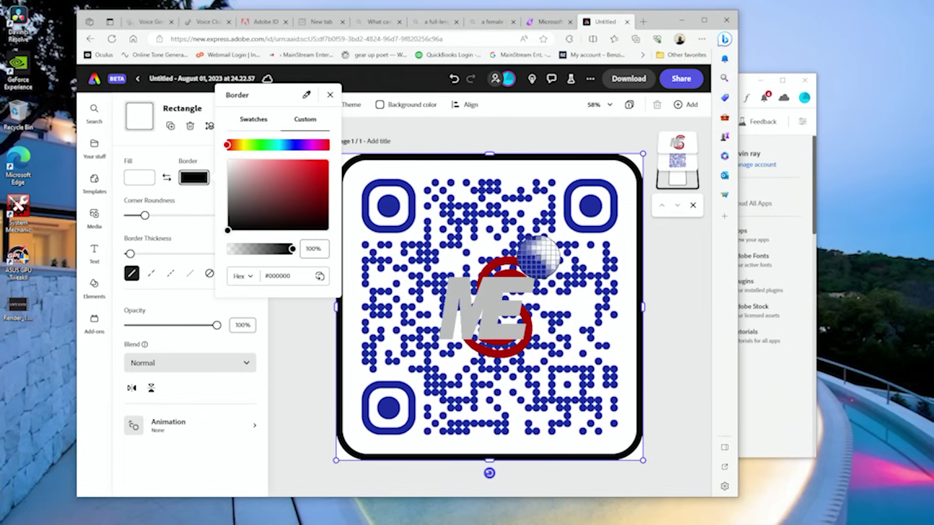
click(504, 265)
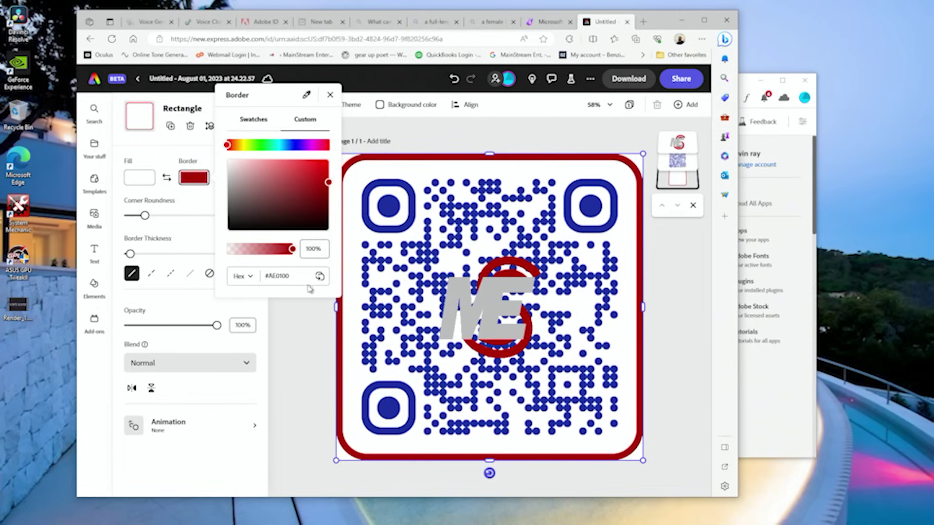
click(557, 182)
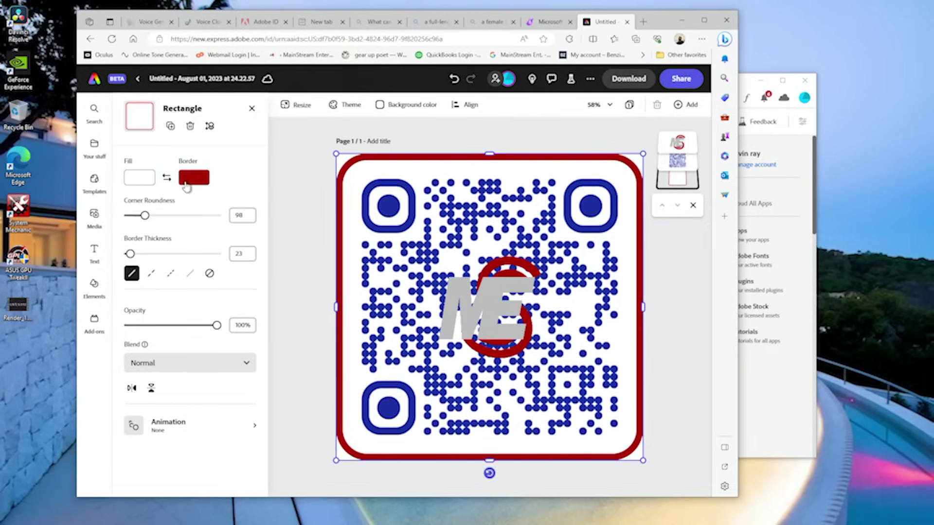
- Set the frame's fill to no fill so it is transparent
click(136, 180)
click(181, 137)
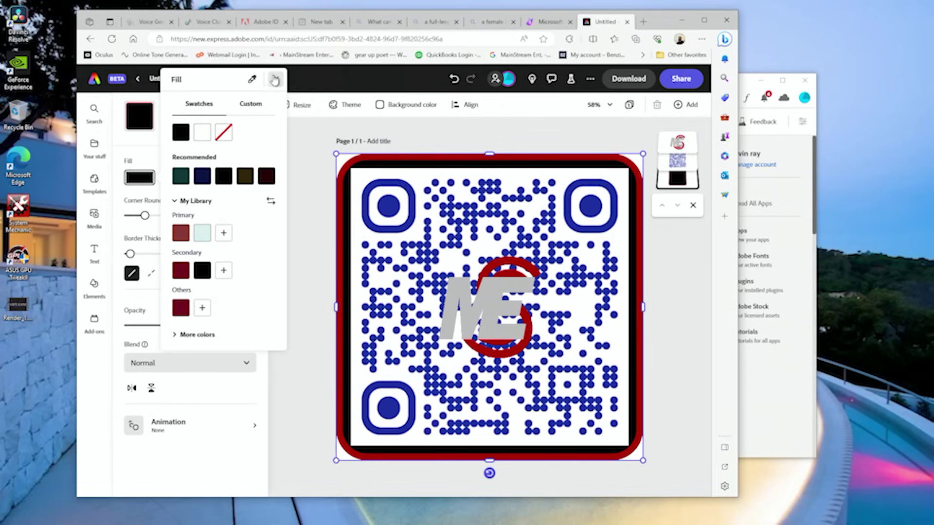
click(224, 134)
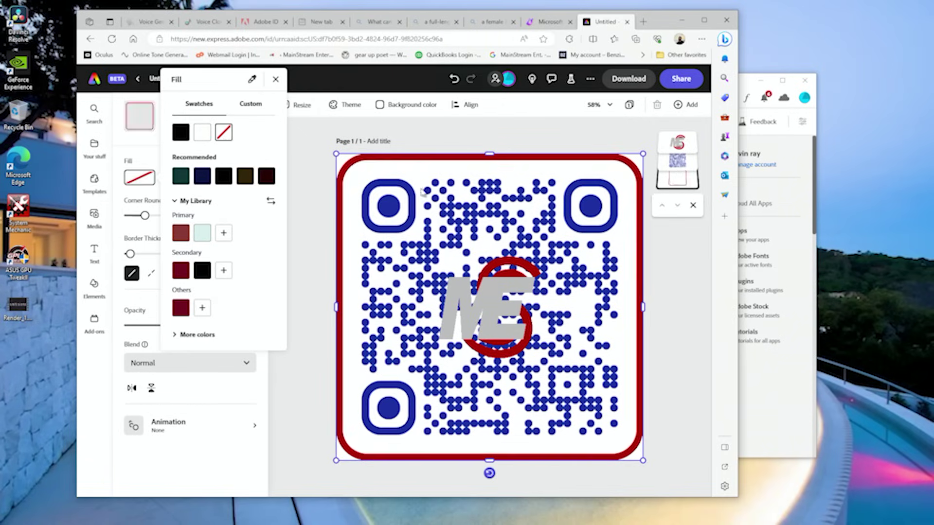
click(639, 163)
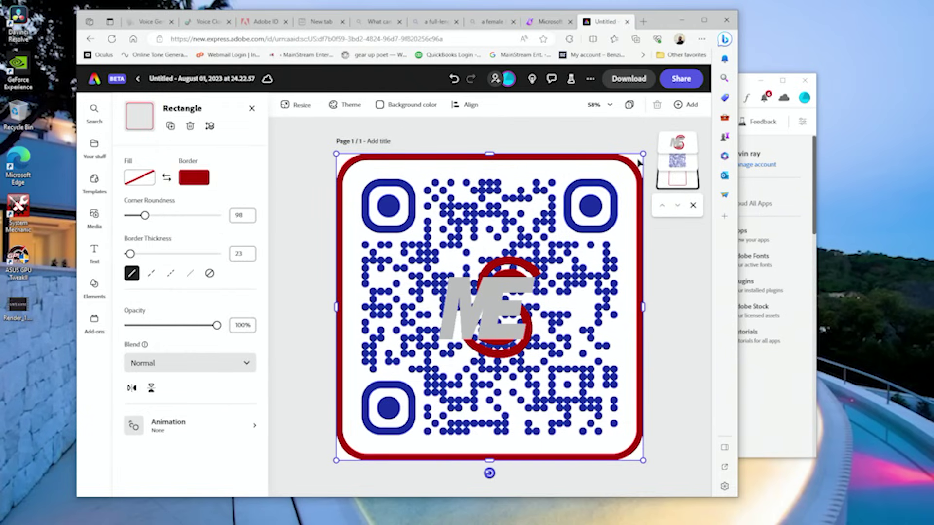
- Set the page background to no fill and fill the red-bordered frame with black
click(251, 108)
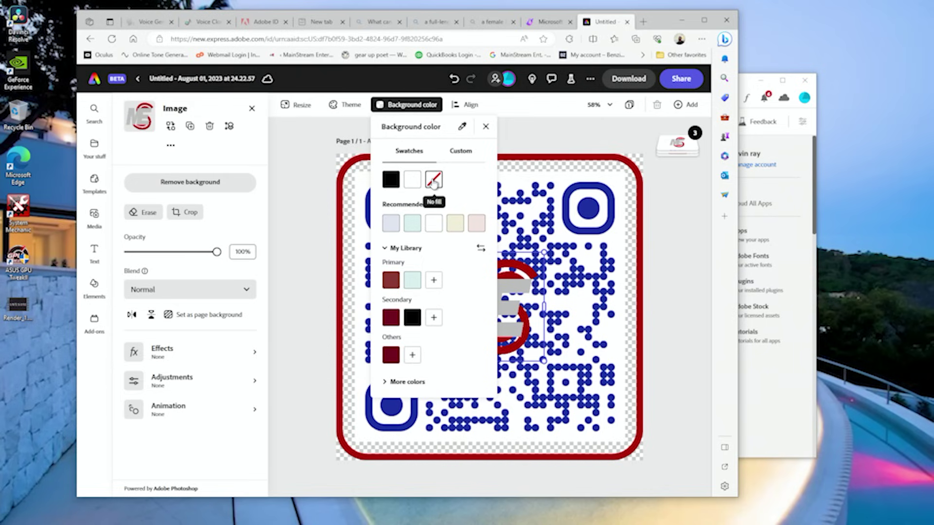
click(448, 184)
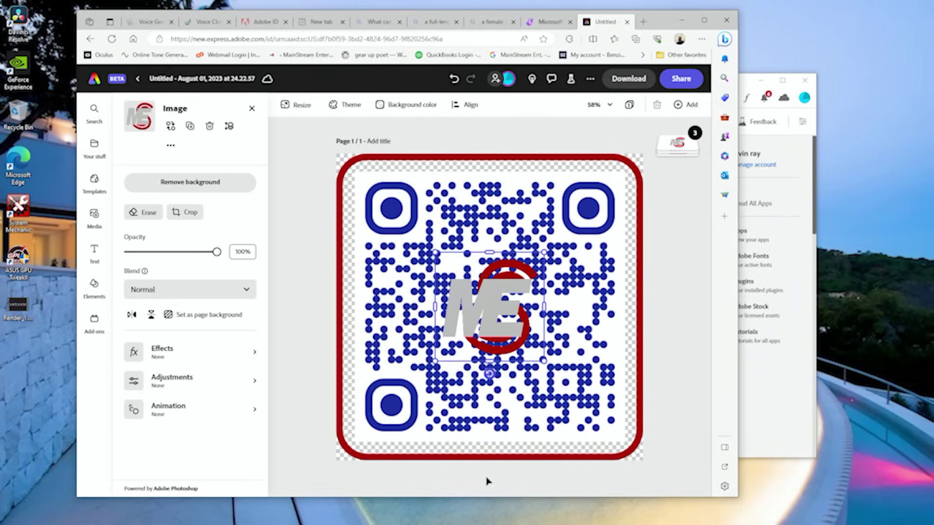
click(448, 159)
click(139, 178)
click(182, 137)
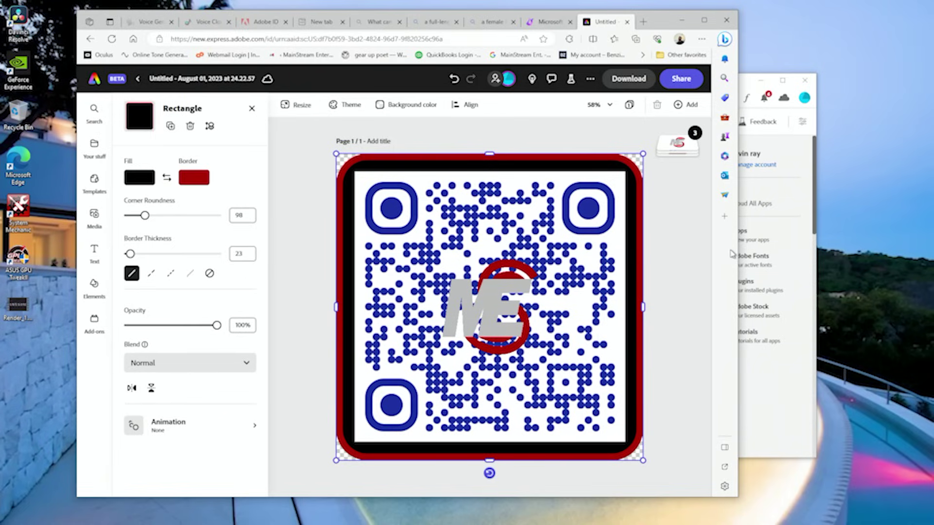
click(693, 269)
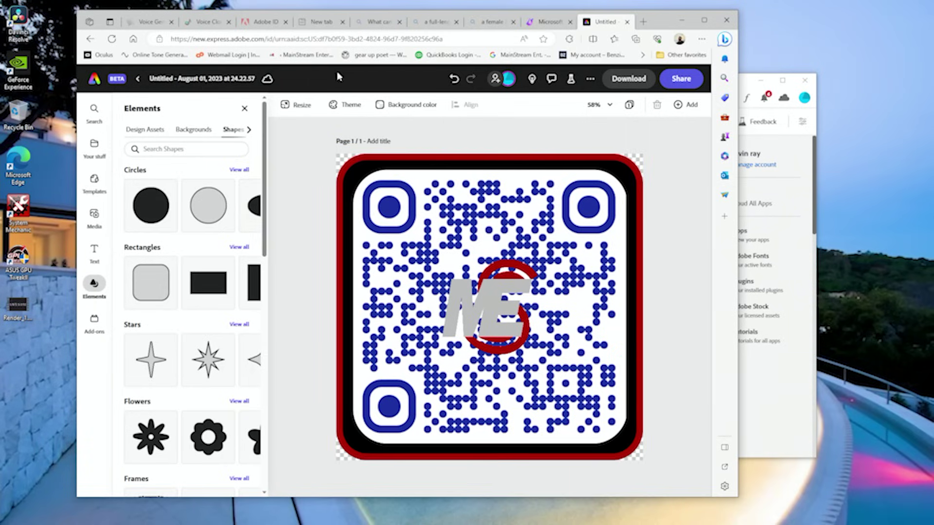
- Add a new text box to the page from the Text panel
click(94, 251)
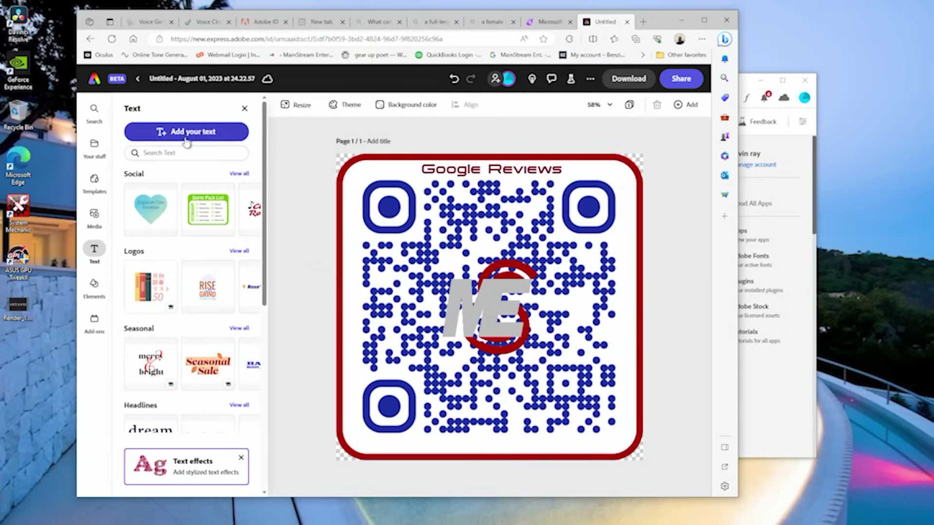
click(208, 132)
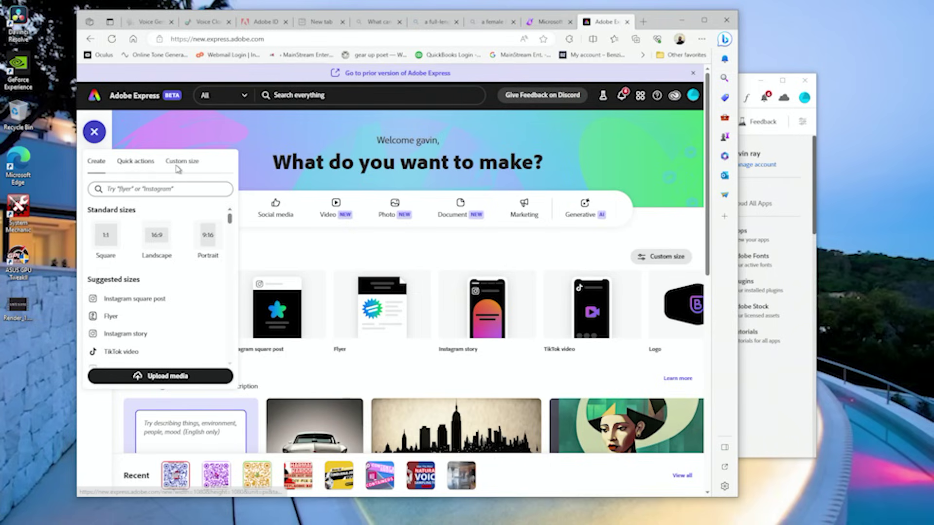
- Try the Generate QR code quick action with the link 'gbdccfgyhdh', then close it
click(136, 162)
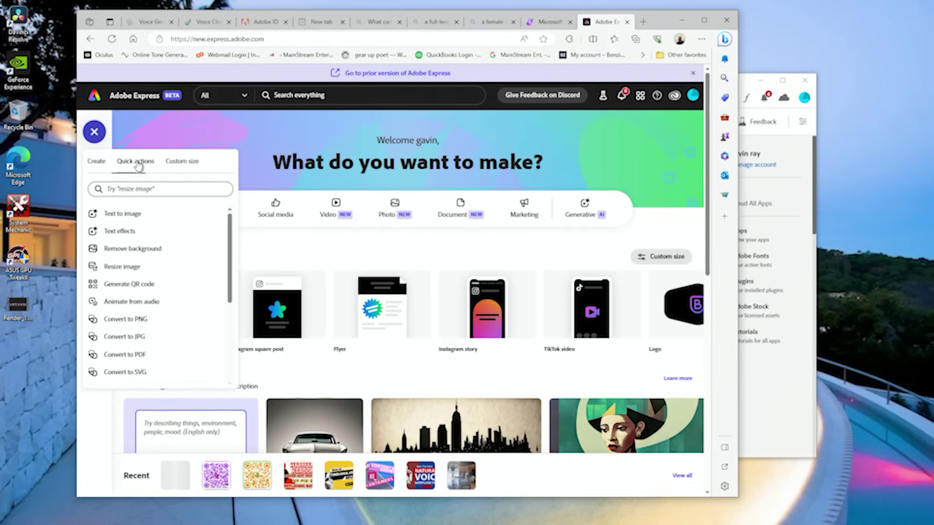
click(122, 280)
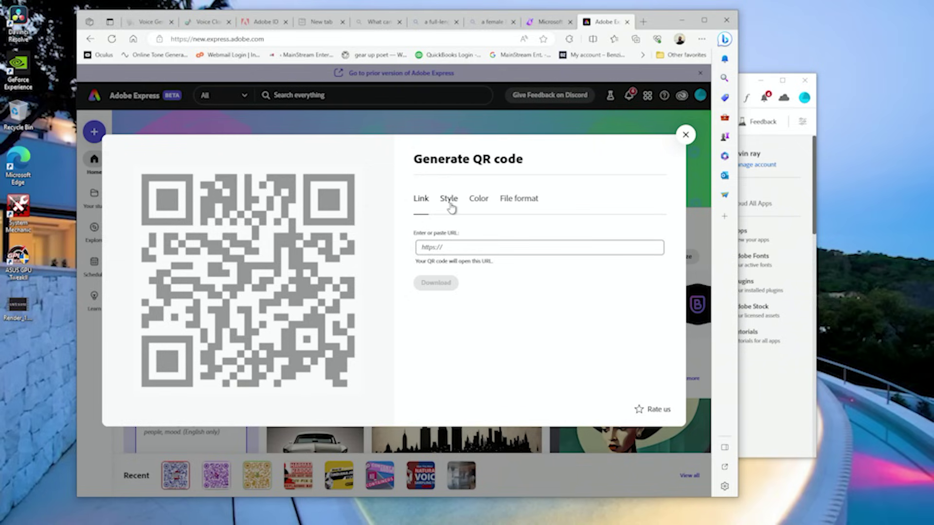
click(467, 247)
text(gbdccfgyhdh)
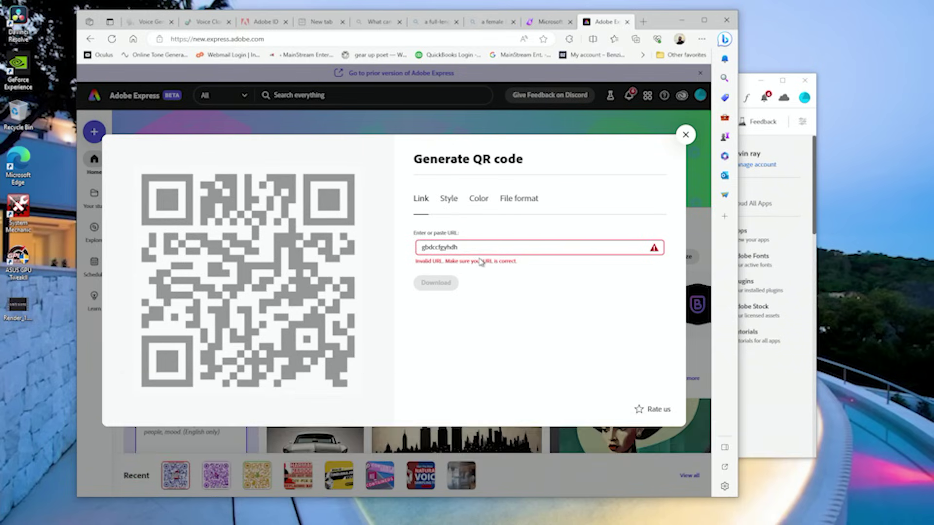
click(686, 135)
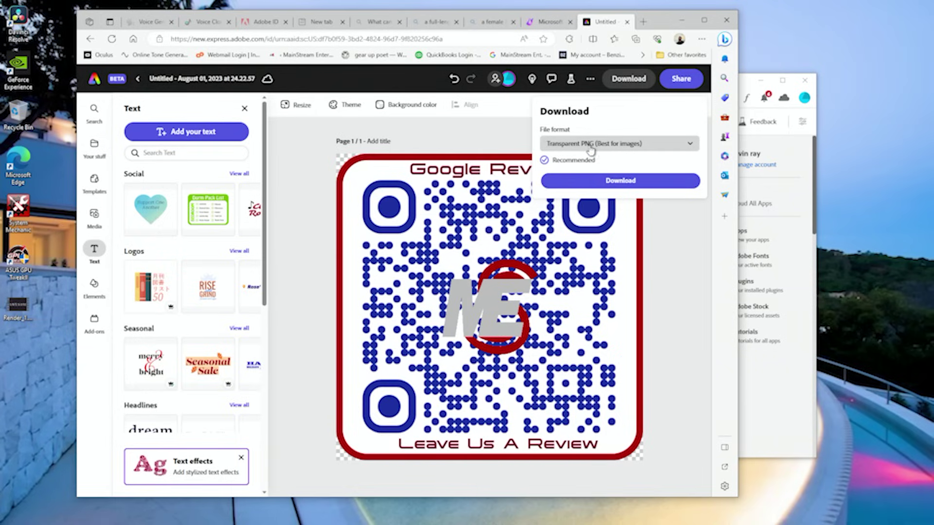
- Download the design as a transparent PNG into Desktop > Custom QR CODES
click(630, 183)
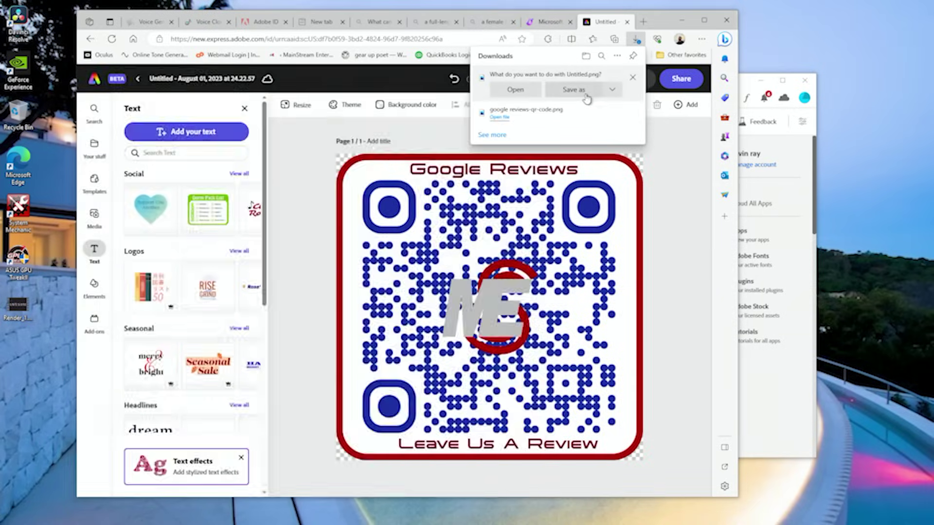
click(586, 97)
click(190, 35)
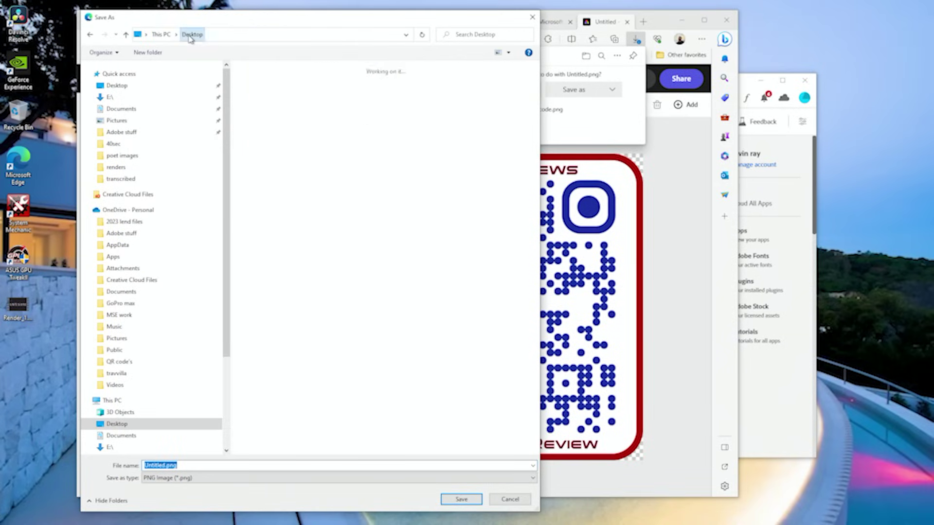
double_click(324, 87)
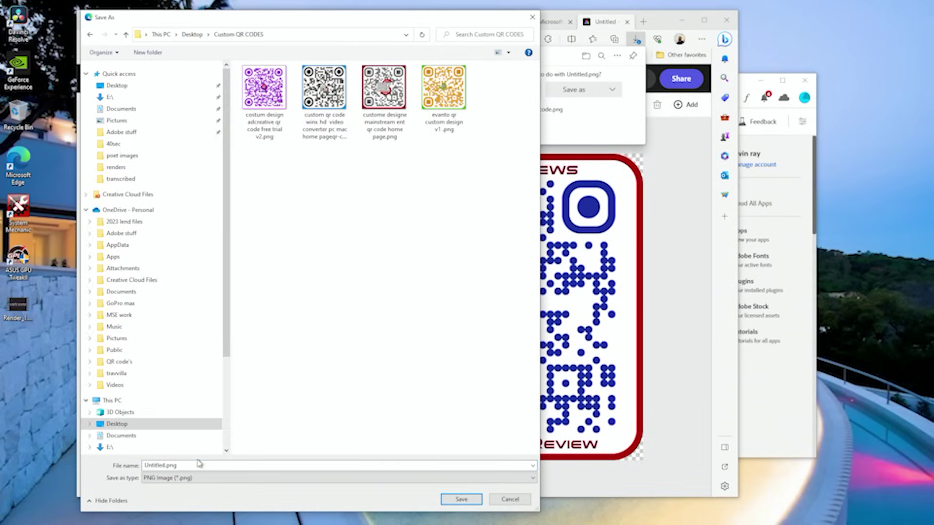
key(Return)
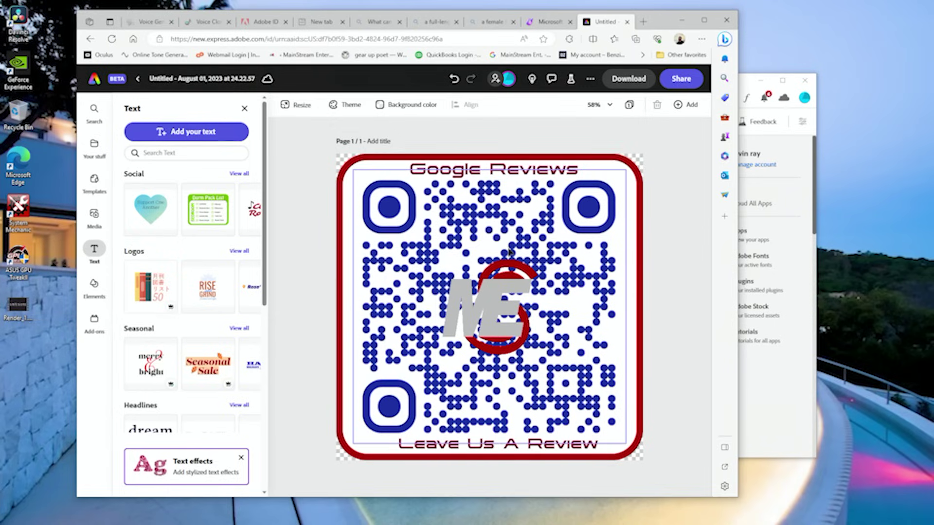